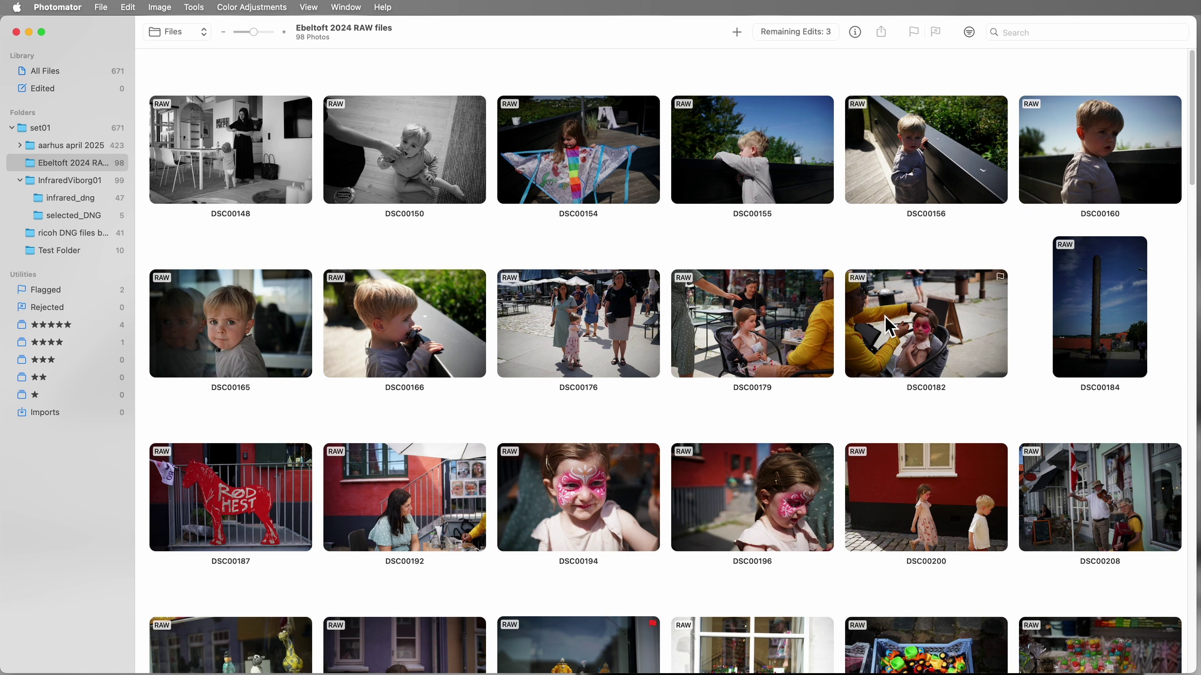
Flag photo DSC00184 in the Ebeltoft 2024 RAW files folder.
{"action": "left_click", "coordinate": [1131, 295]}
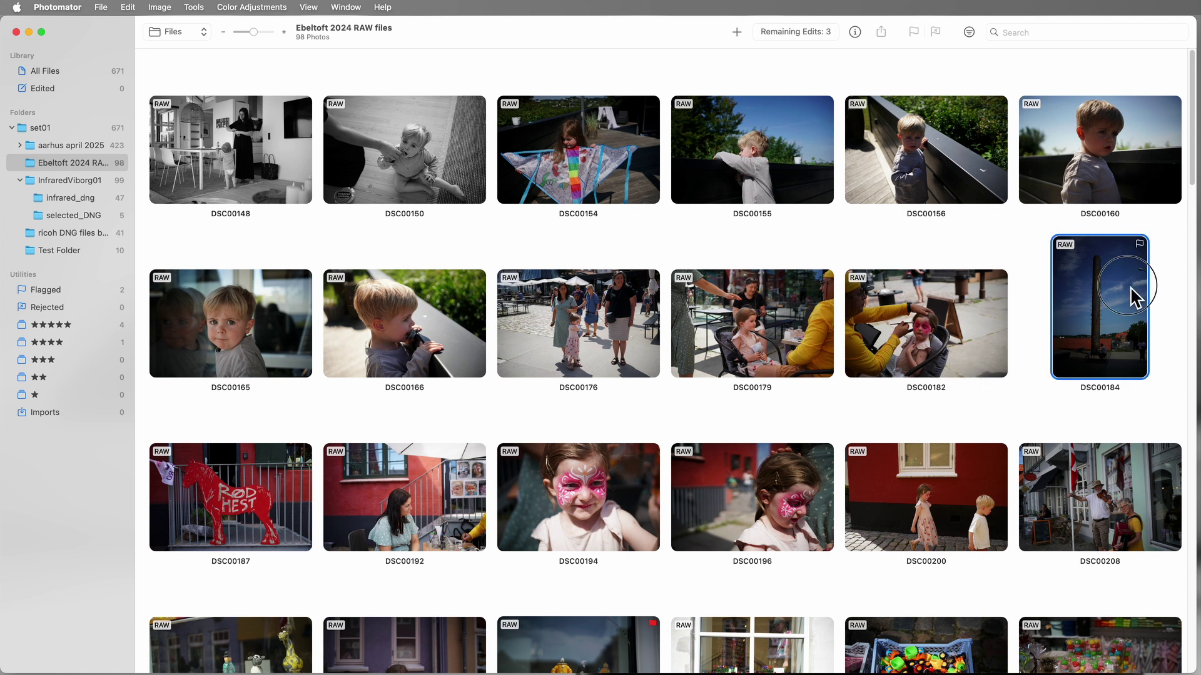
{"action": "left_click", "coordinate": [1139, 244]}
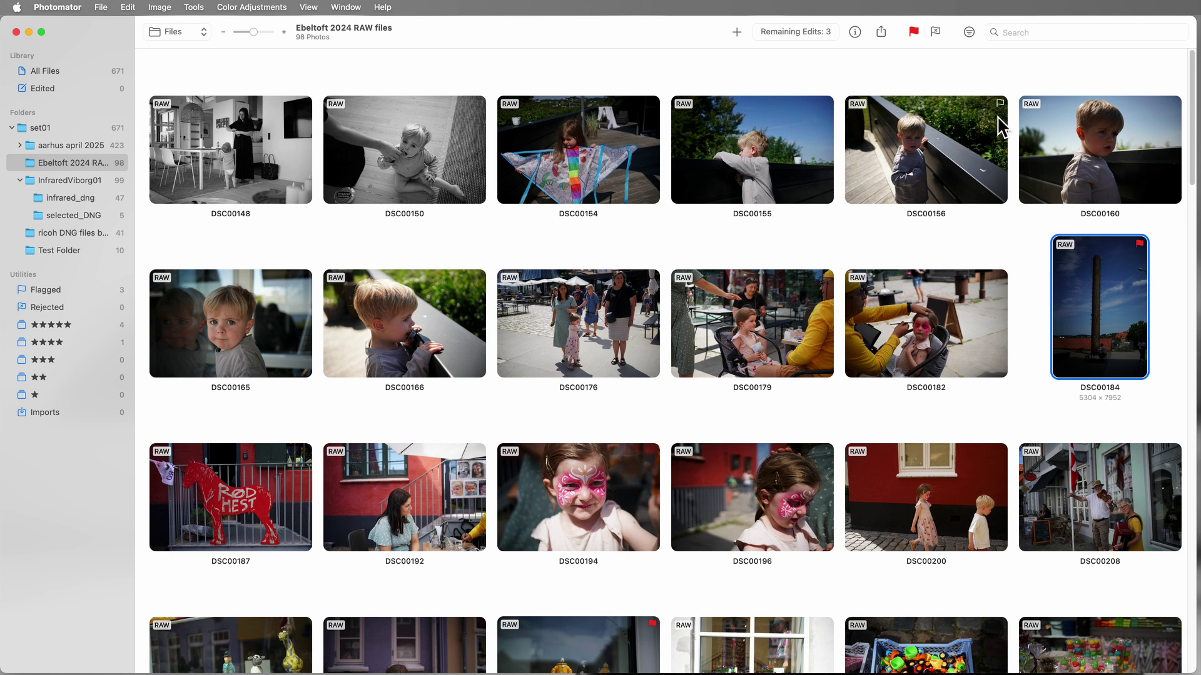
Filter the folder to show only flagged photos, and turn the filter off again.
{"action": "left_click", "coordinate": [969, 32]}
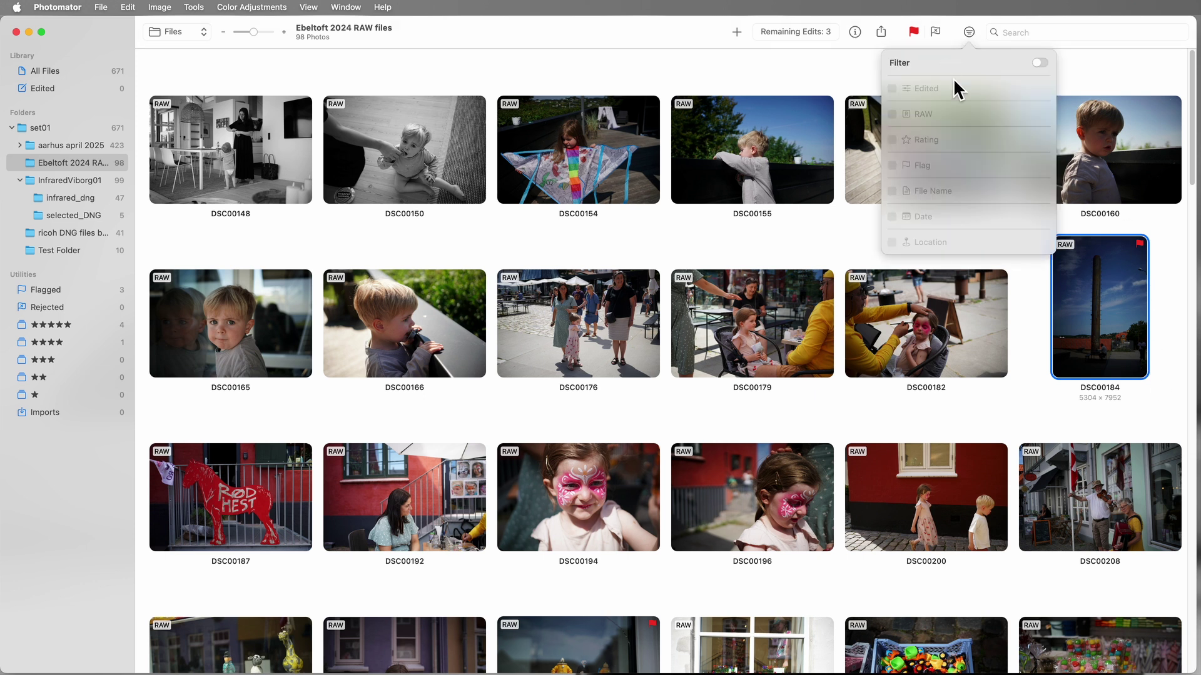
{"action": "left_click", "coordinate": [1039, 63]}
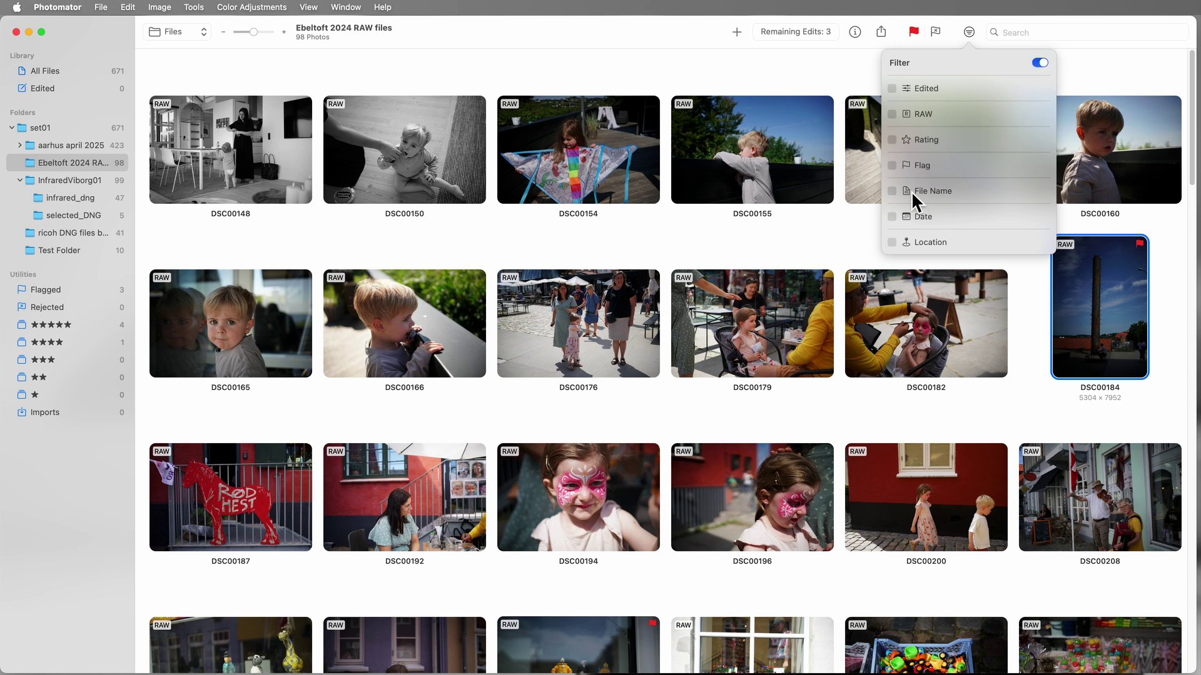
{"action": "left_click", "coordinate": [906, 165]}
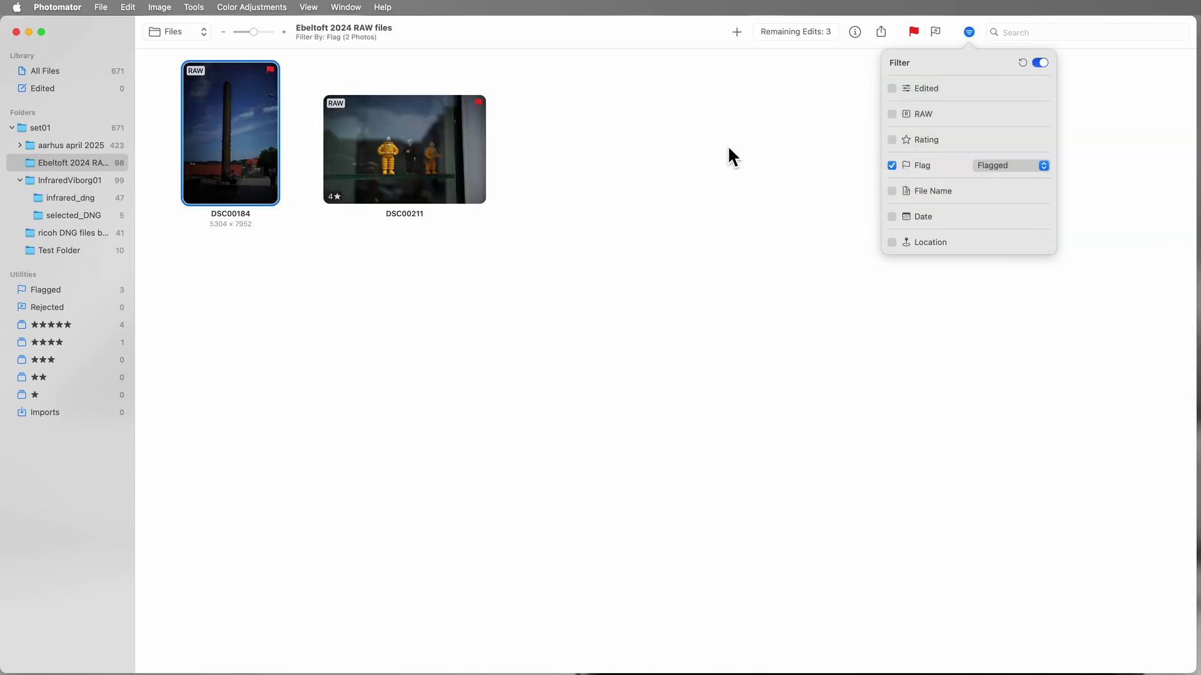
{"action": "left_click", "coordinate": [1038, 63]}
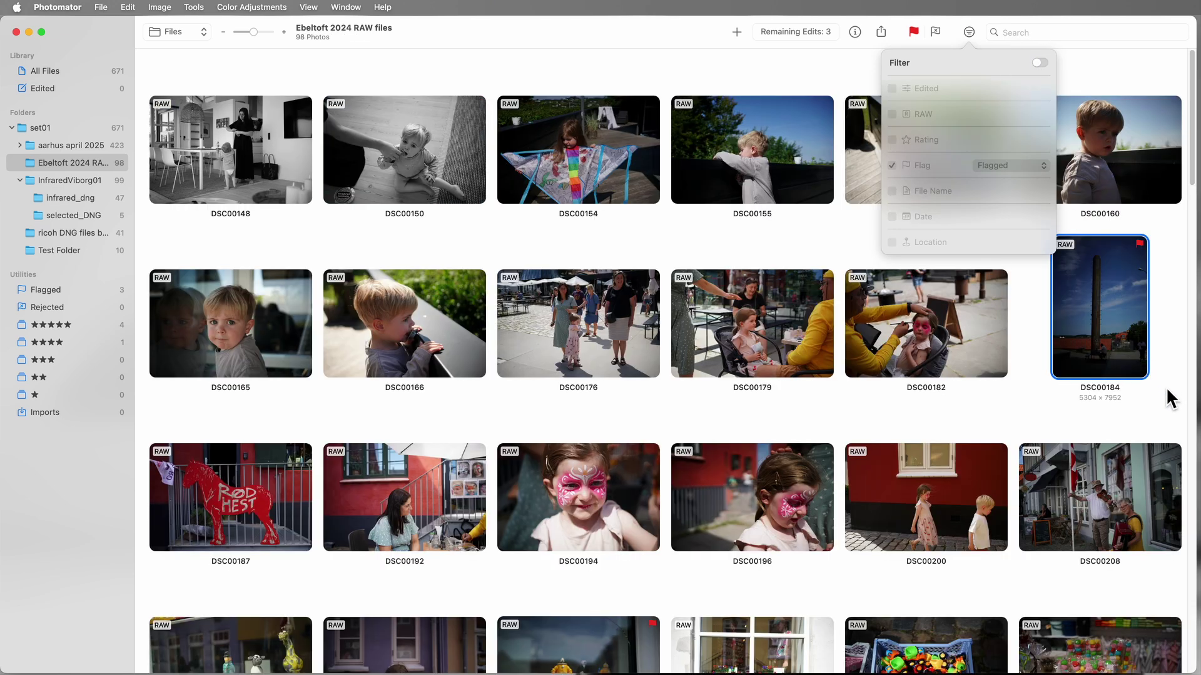
Give photo DSC00184 a five-star rating and open it for editing.
{"action": "left_click", "coordinate": [1124, 335]}
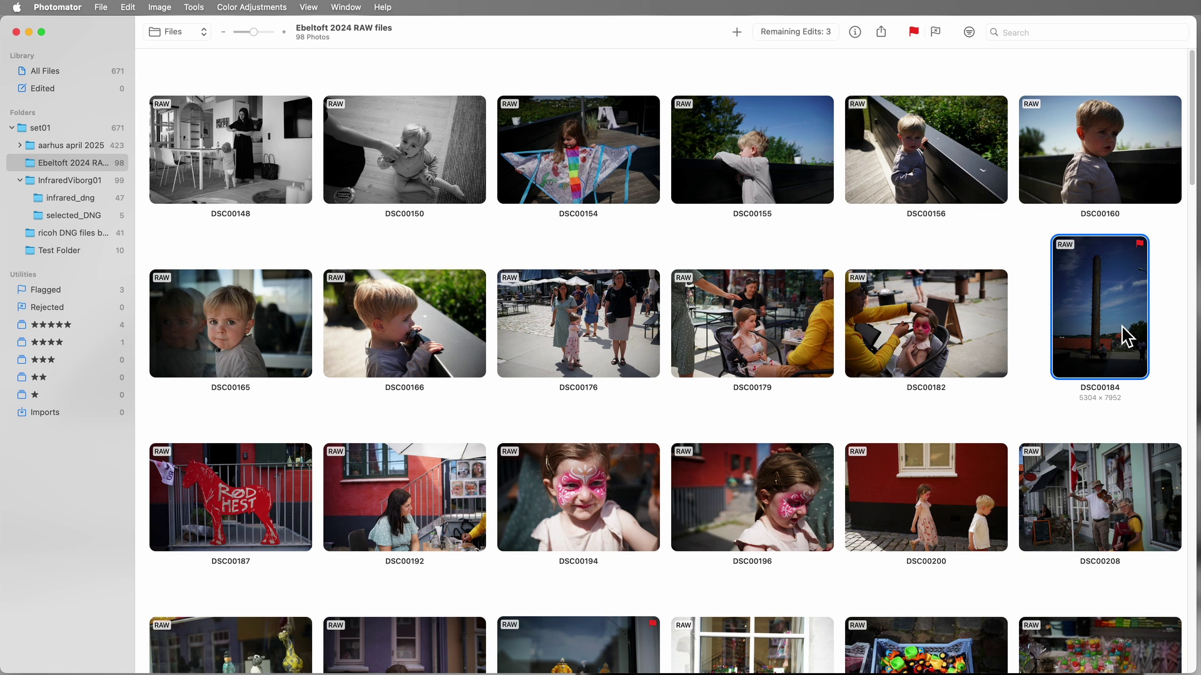
{"action": "key", "text": "5"}
{"action": "double_click", "coordinate": [1126, 308]}
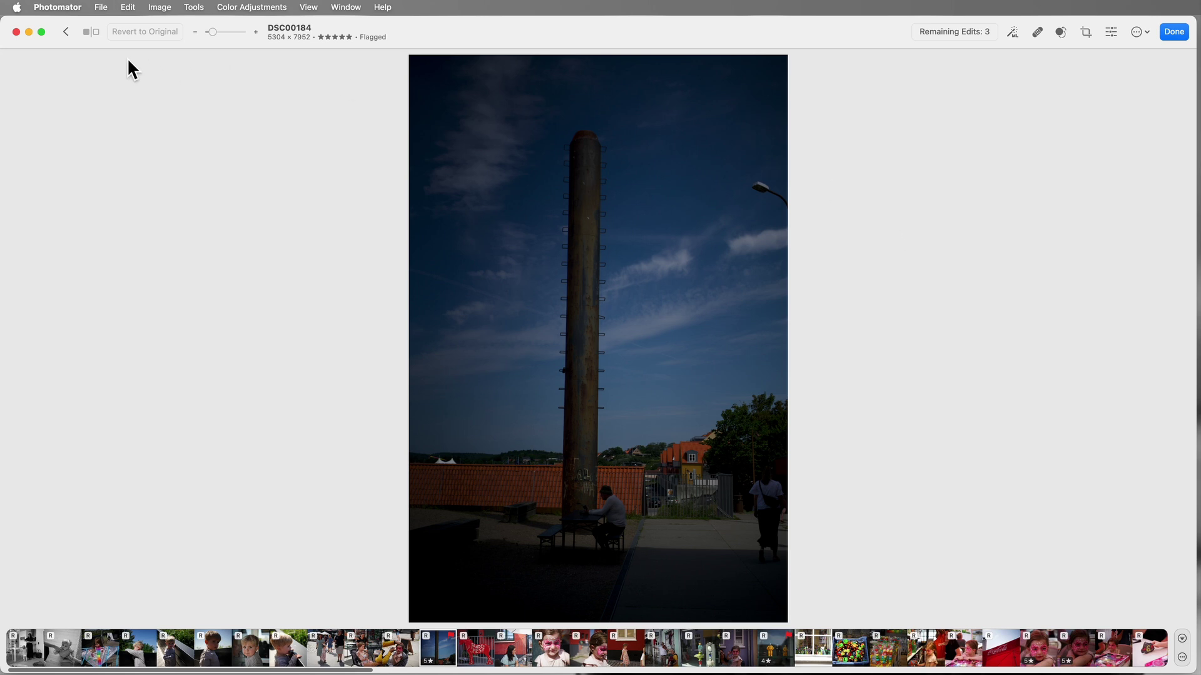
Try the Dark appearance in the application settings, switch back to Light and close the settings.
{"action": "left_click", "coordinate": [58, 7]}
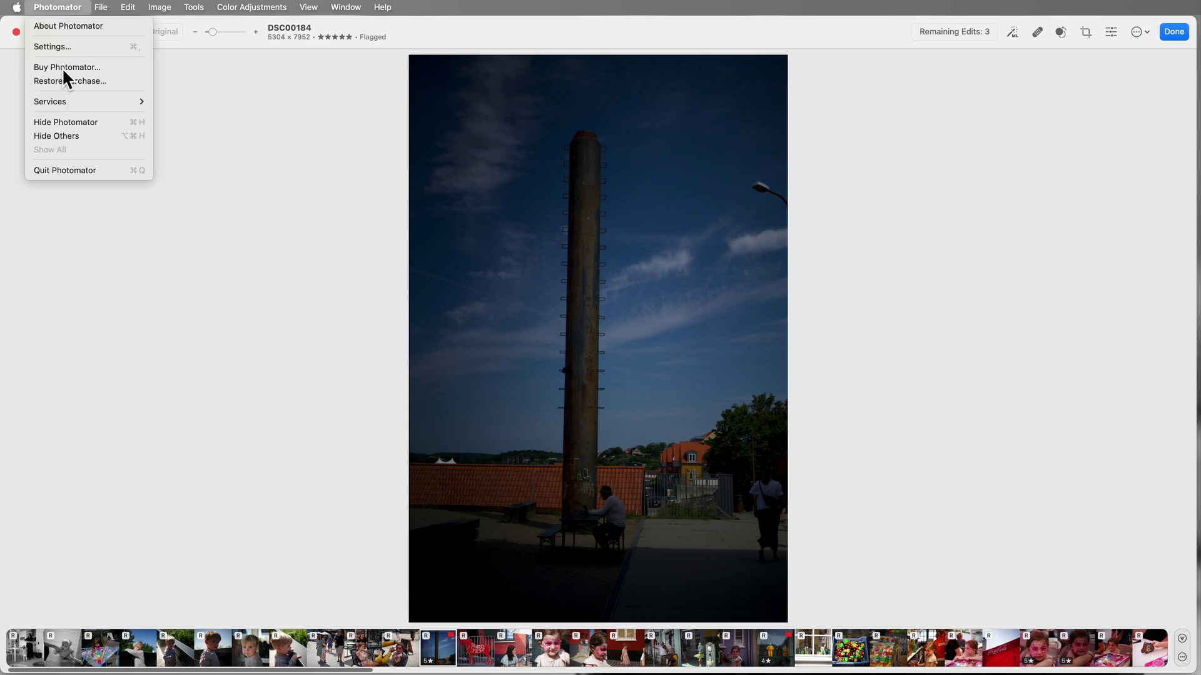
{"action": "left_click", "coordinate": [59, 45]}
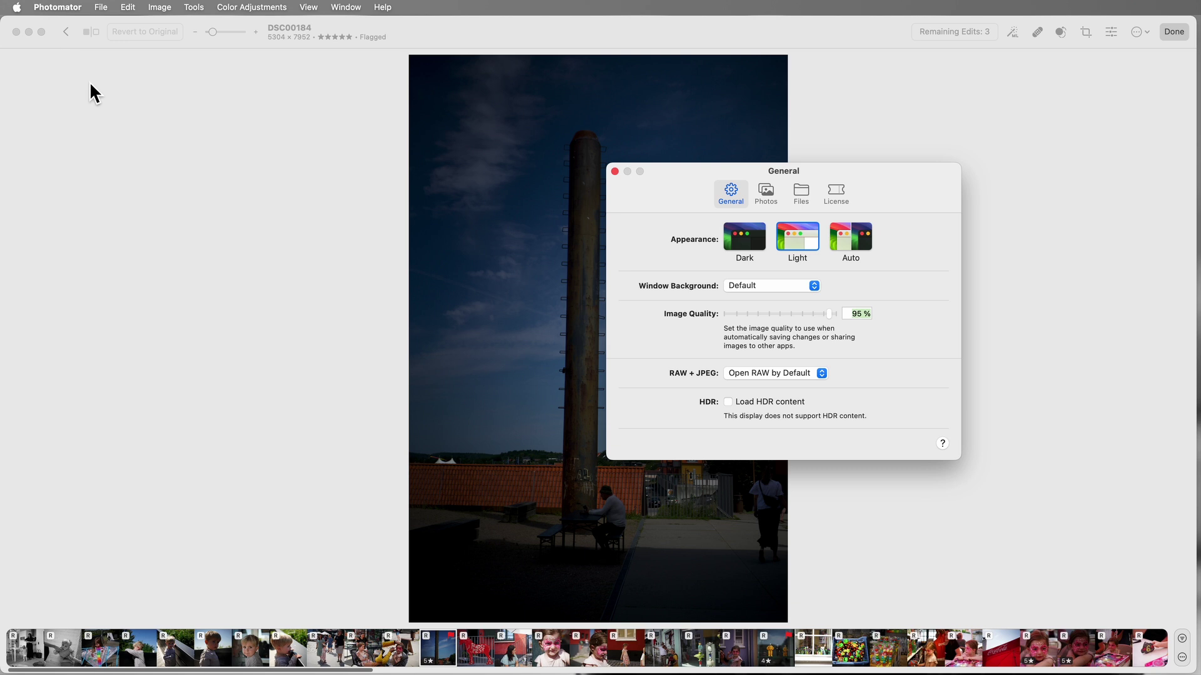
{"action": "left_click", "coordinate": [740, 237]}
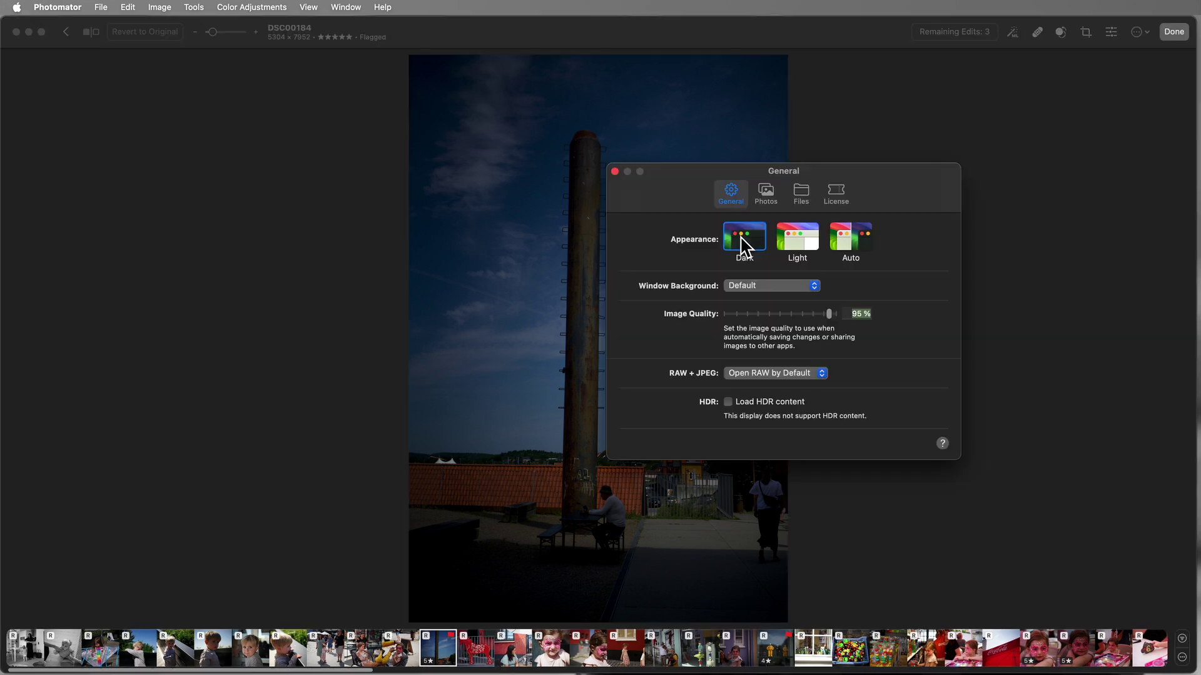
{"action": "left_click", "coordinate": [798, 243]}
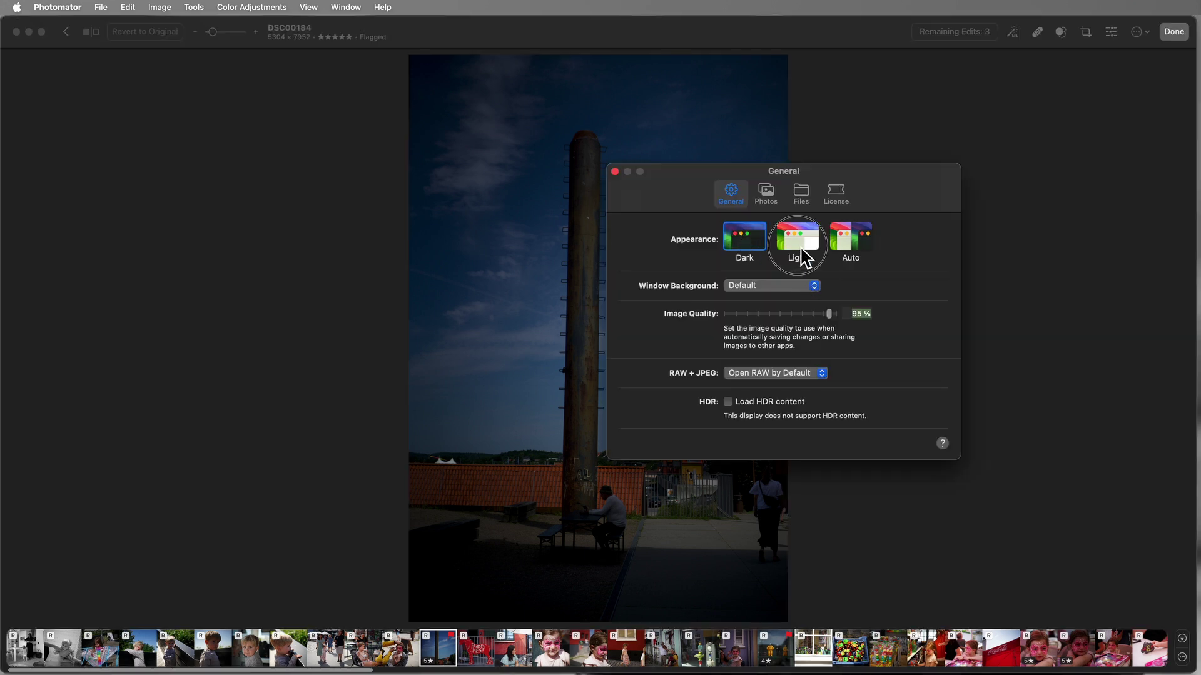
{"action": "left_click", "coordinate": [616, 171]}
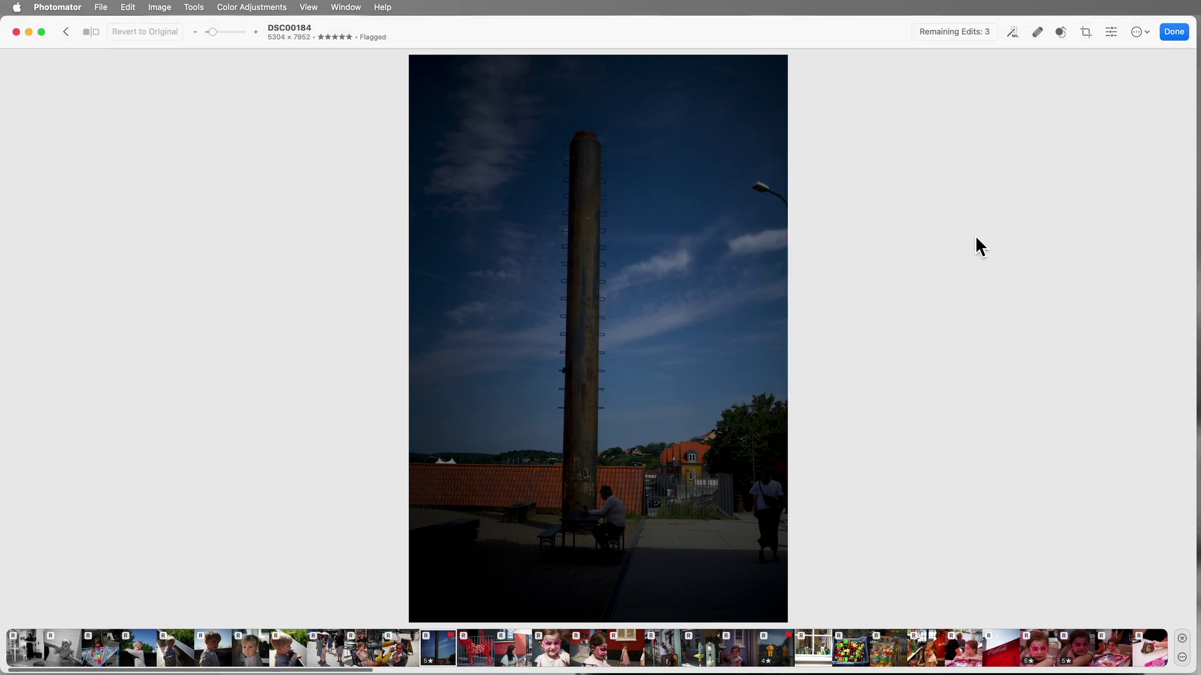
Auto-enhance the chimney photo with machine learning and auto-straighten it with the Crop tool.
{"action": "left_click", "coordinate": [1013, 32]}
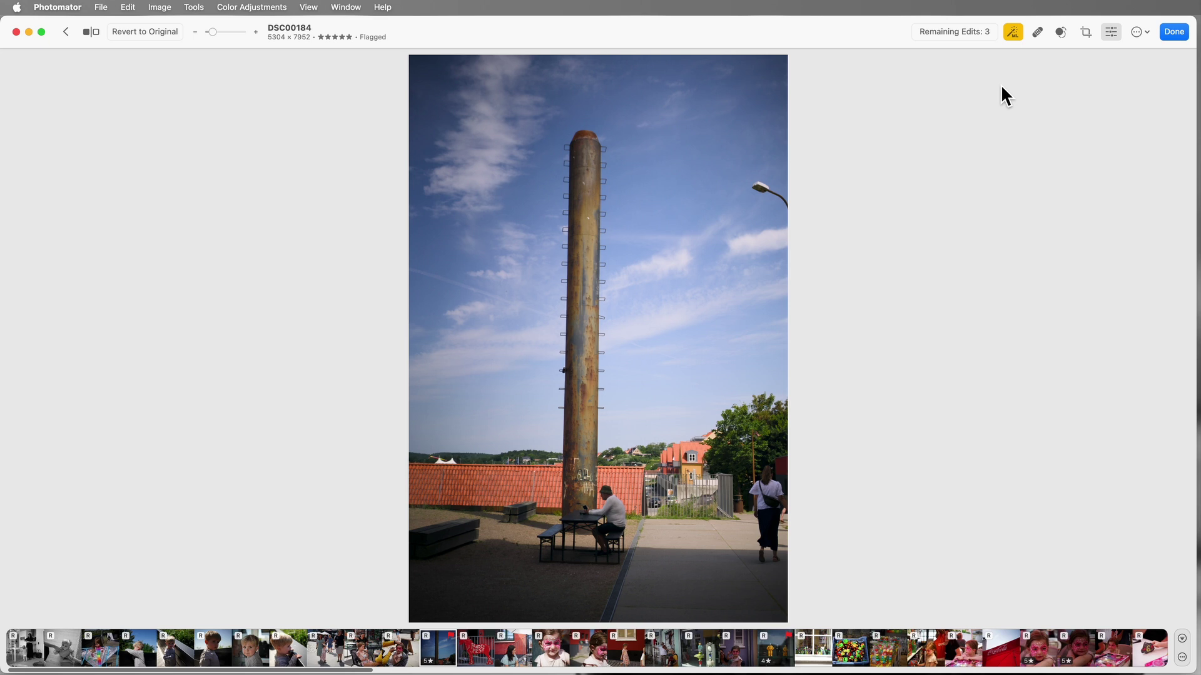
{"action": "left_click", "coordinate": [1086, 33]}
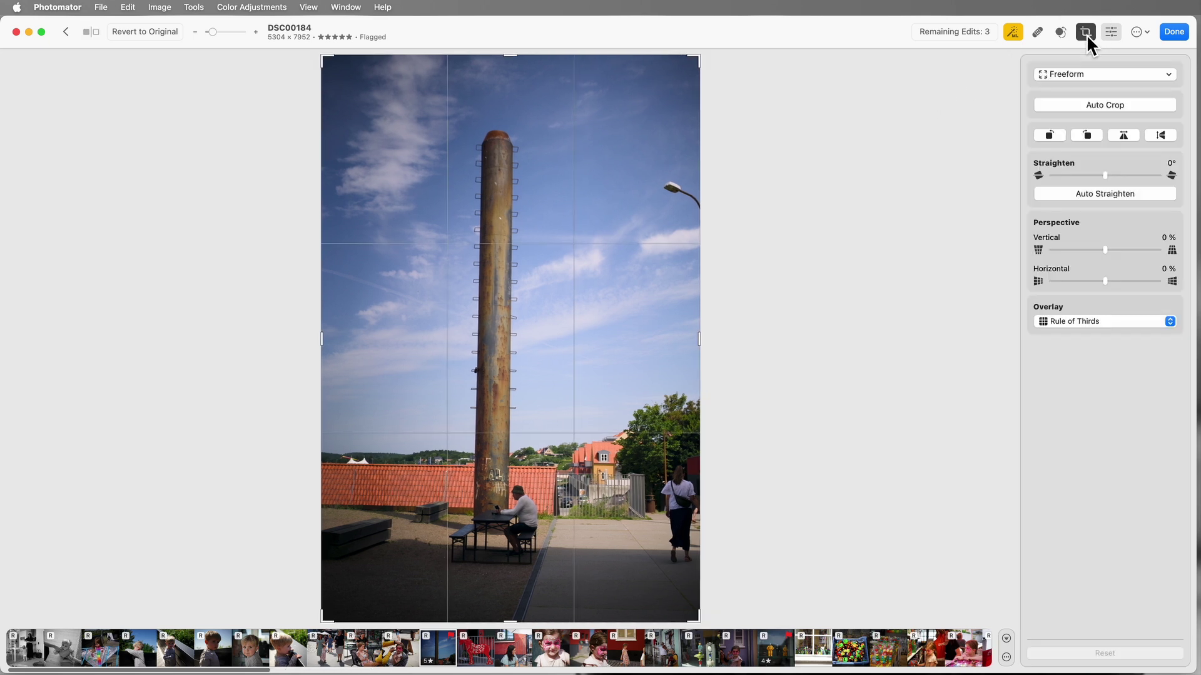
{"action": "left_click", "coordinate": [1127, 195]}
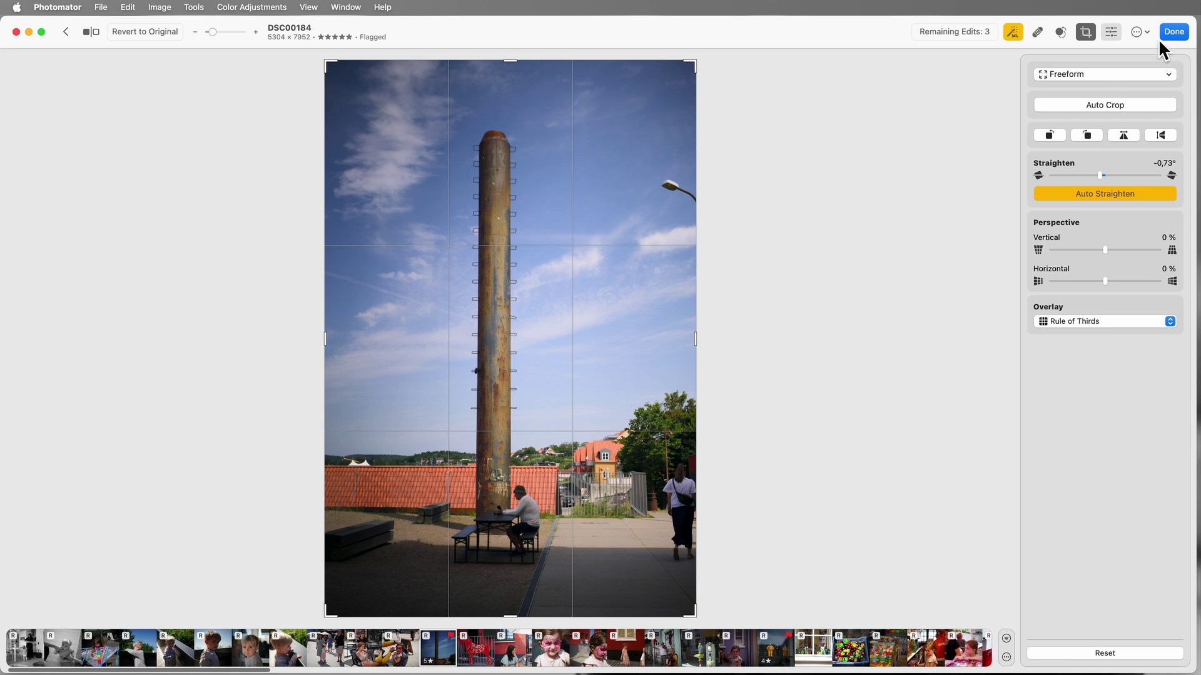
Show the color adjustments and presets, and read the description of the Urban preset collection.
{"action": "left_click", "coordinate": [1112, 35]}
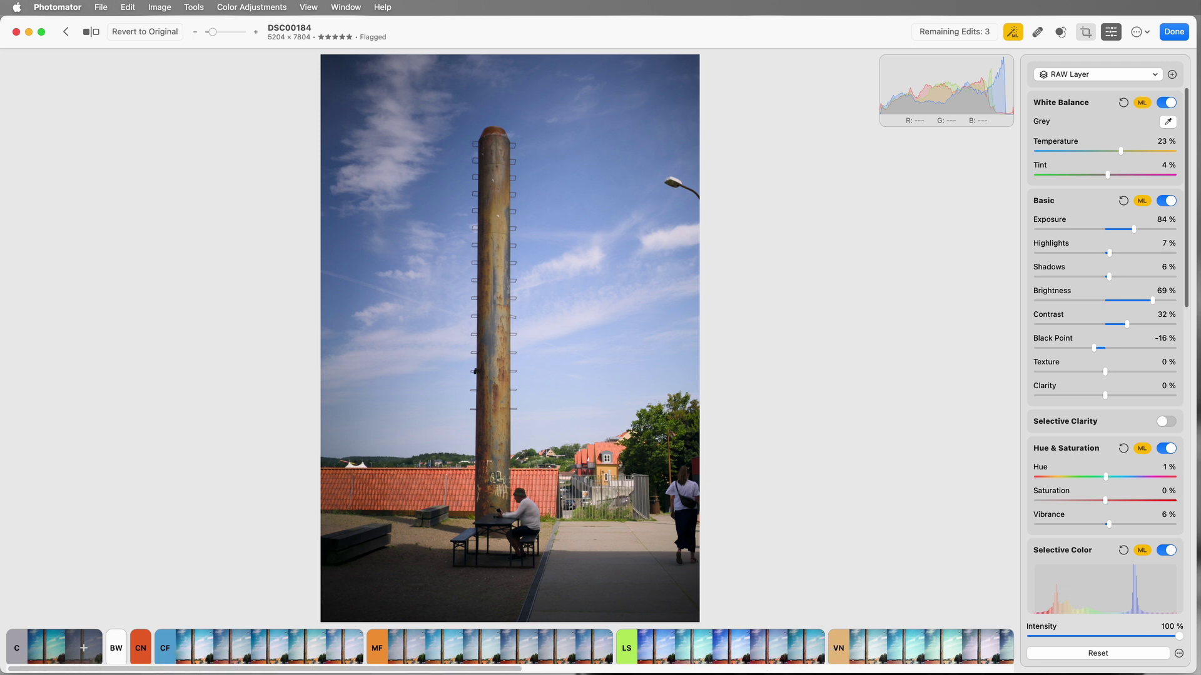
{"action": "left_click", "coordinate": [847, 648]}
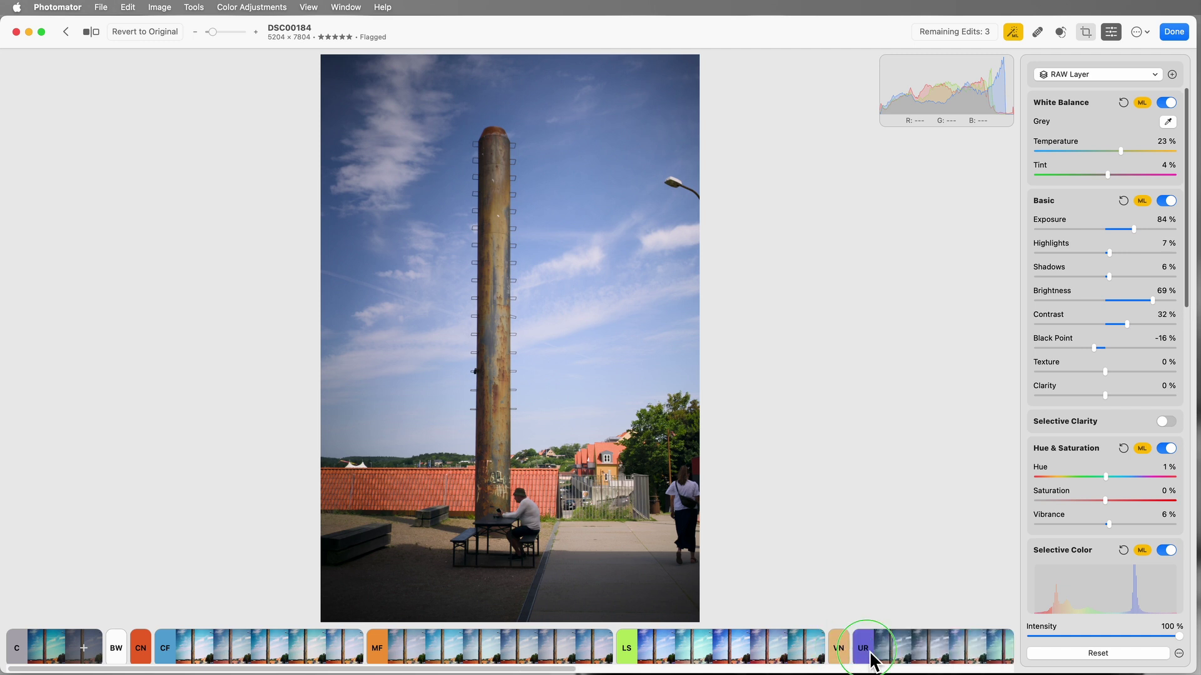
{"action": "right_click", "coordinate": [870, 655]}
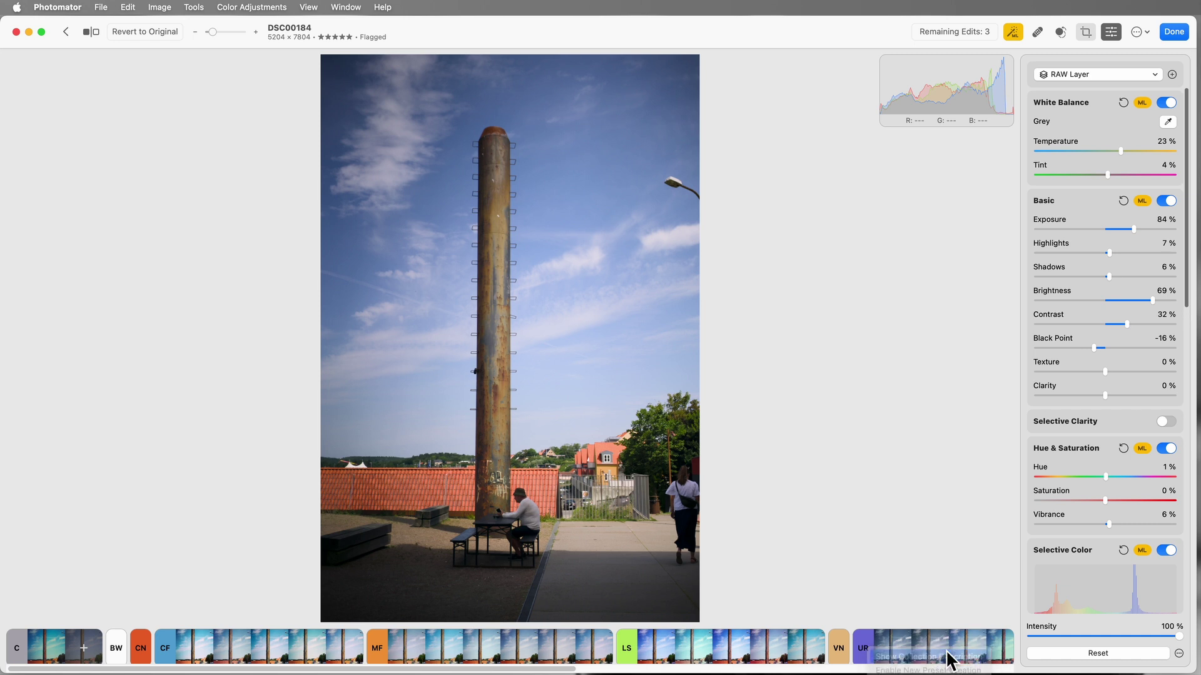
{"action": "left_click", "coordinate": [950, 656]}
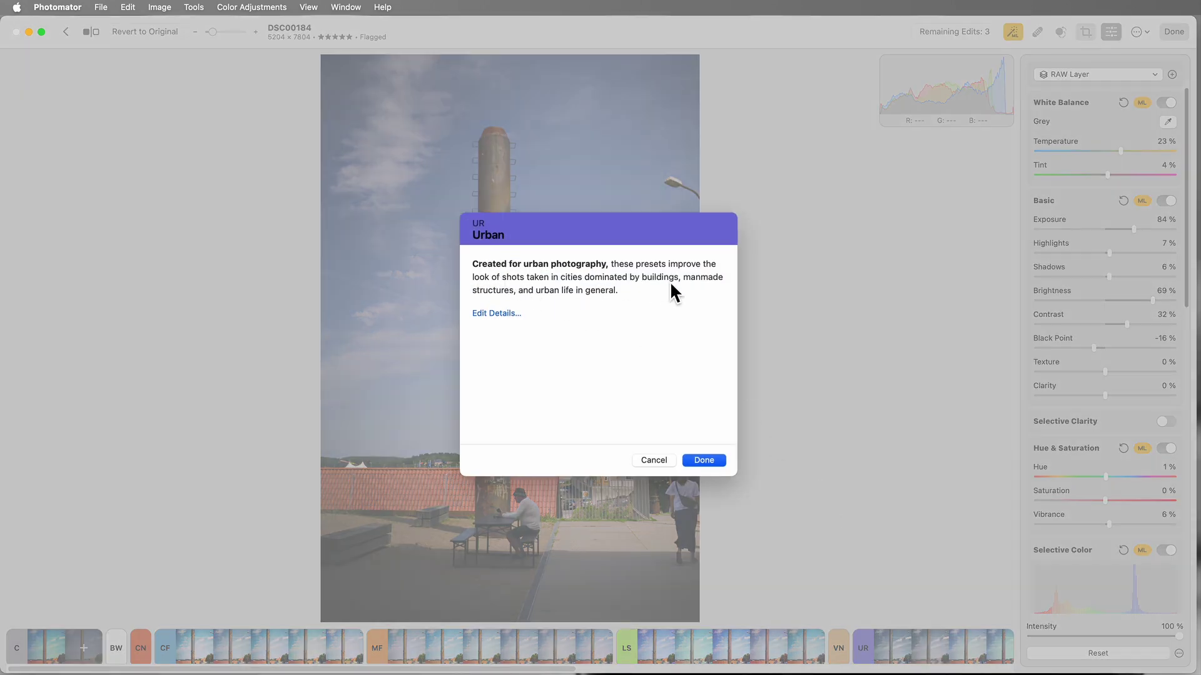
{"action": "left_click", "coordinate": [718, 463]}
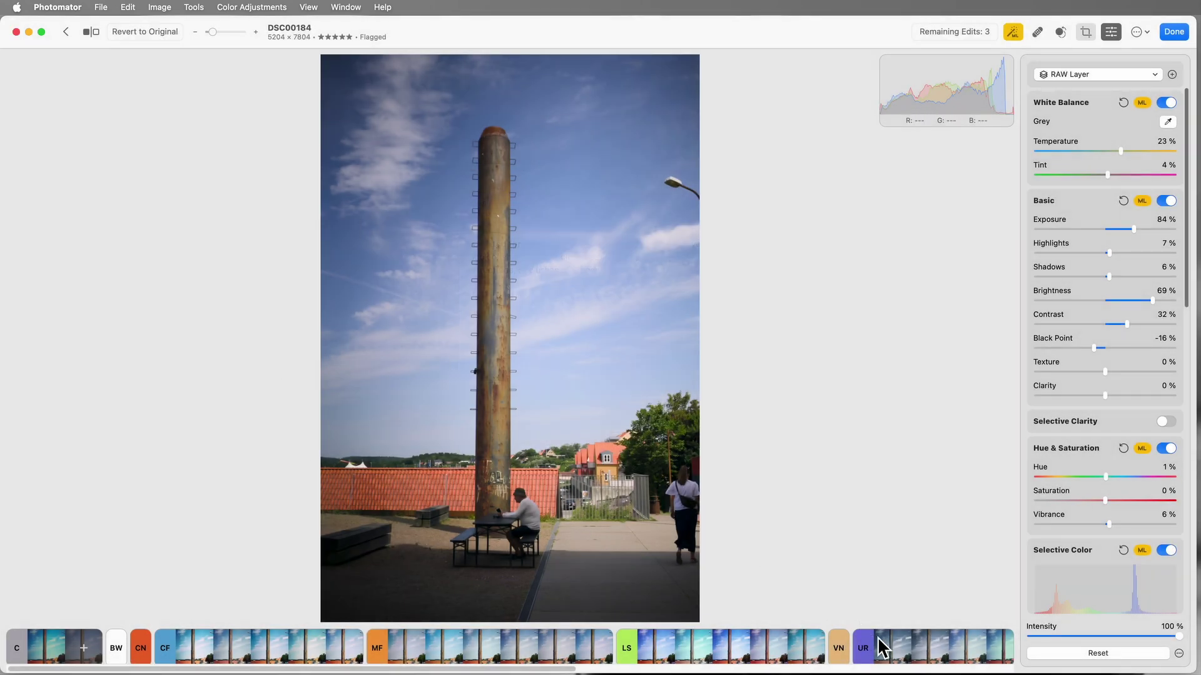
Try several presets from the Urban collection on the photo, ending with the first one.
{"action": "left_click", "coordinate": [890, 656]}
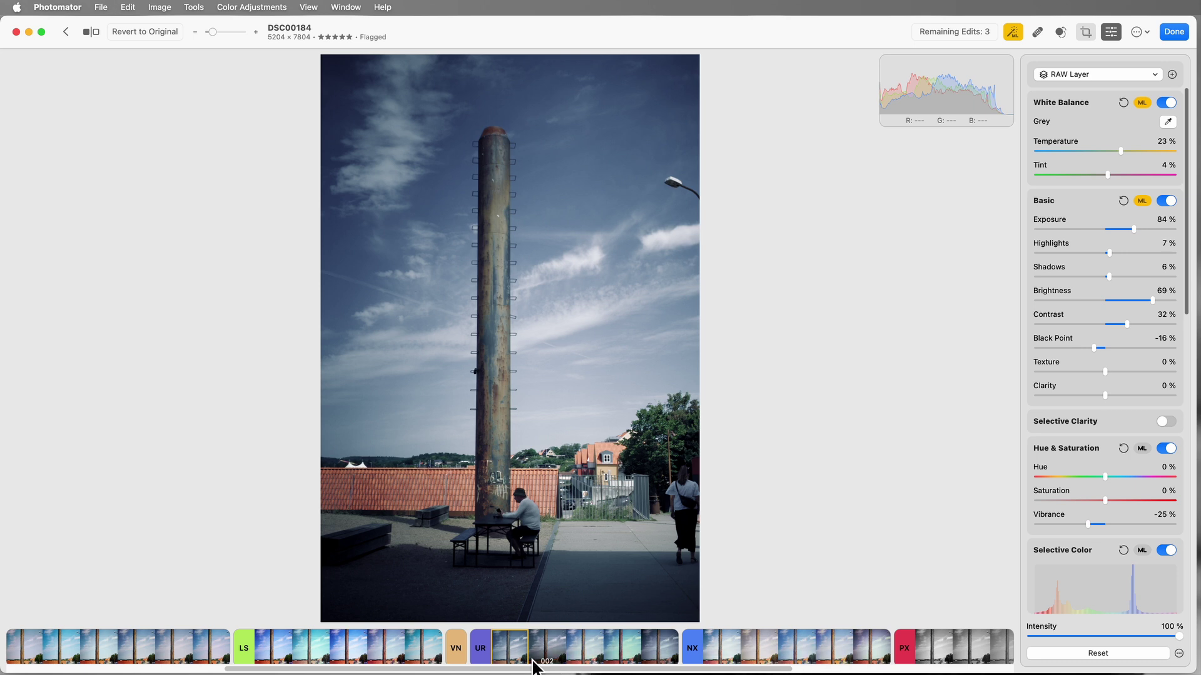
{"action": "left_click", "coordinate": [558, 658]}
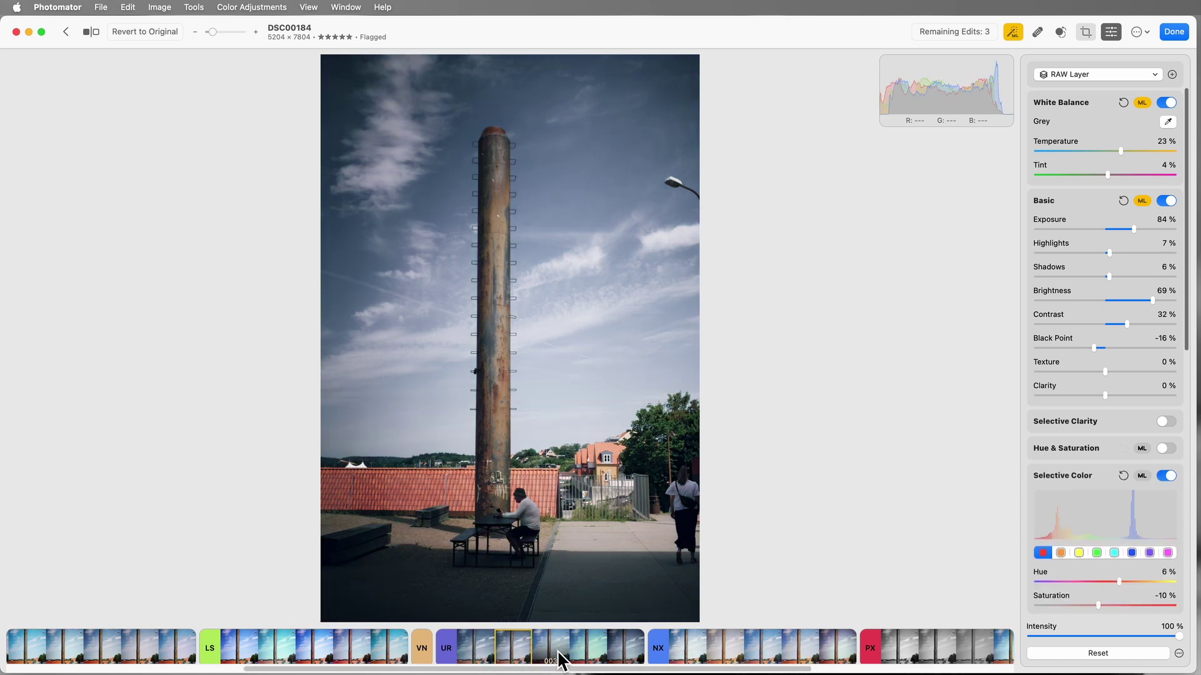
{"action": "left_click", "coordinate": [583, 656]}
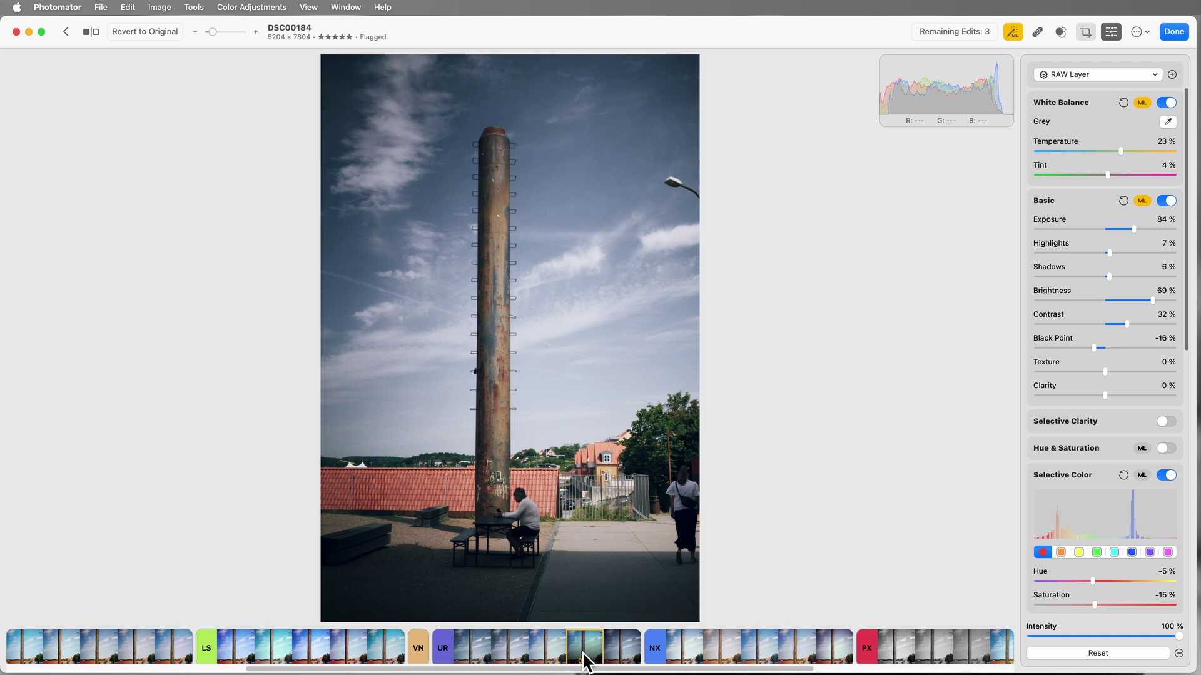
{"action": "left_click", "coordinate": [555, 657]}
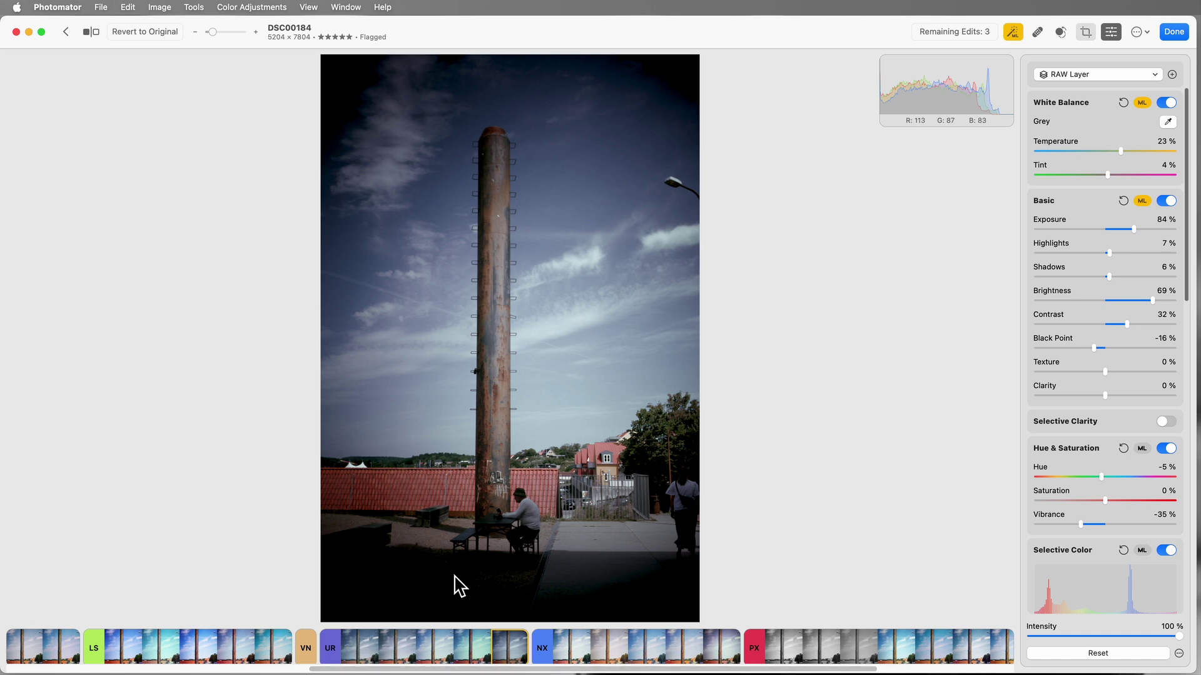
{"action": "left_click", "coordinate": [376, 650]}
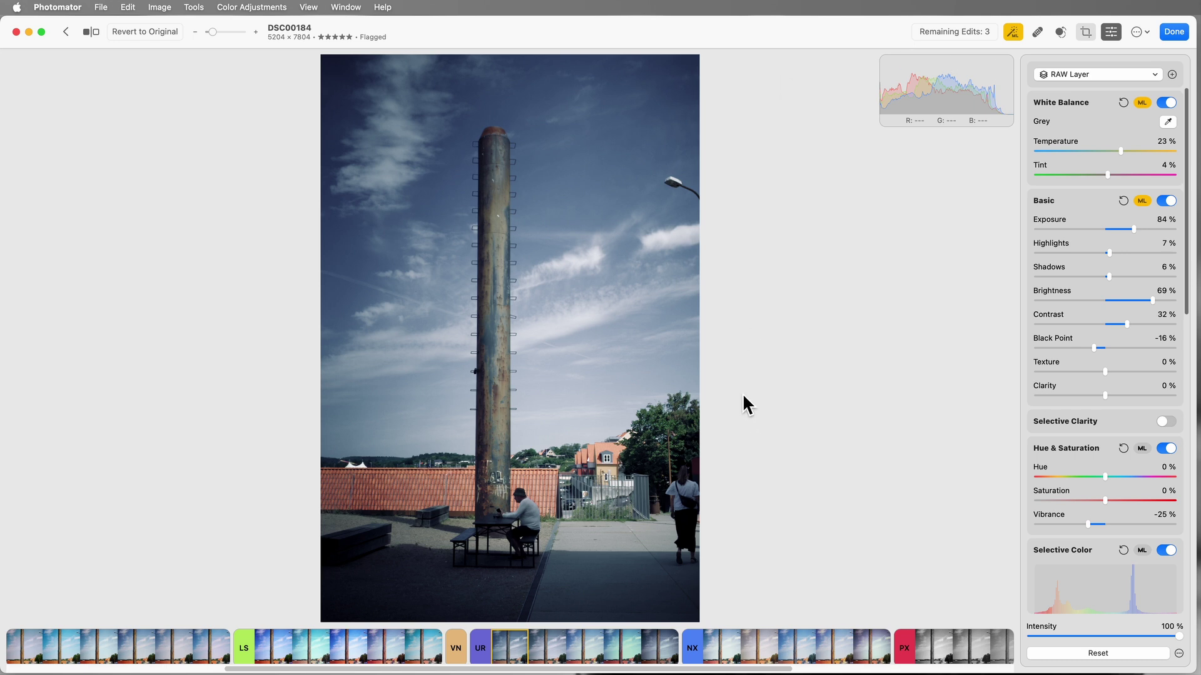
Undo the recent preset changes and revert the photo to its original state.
{"action": "key", "text": "super+z"}
{"action": "key", "text": "super+z"}
{"action": "key", "text": "super+z"}
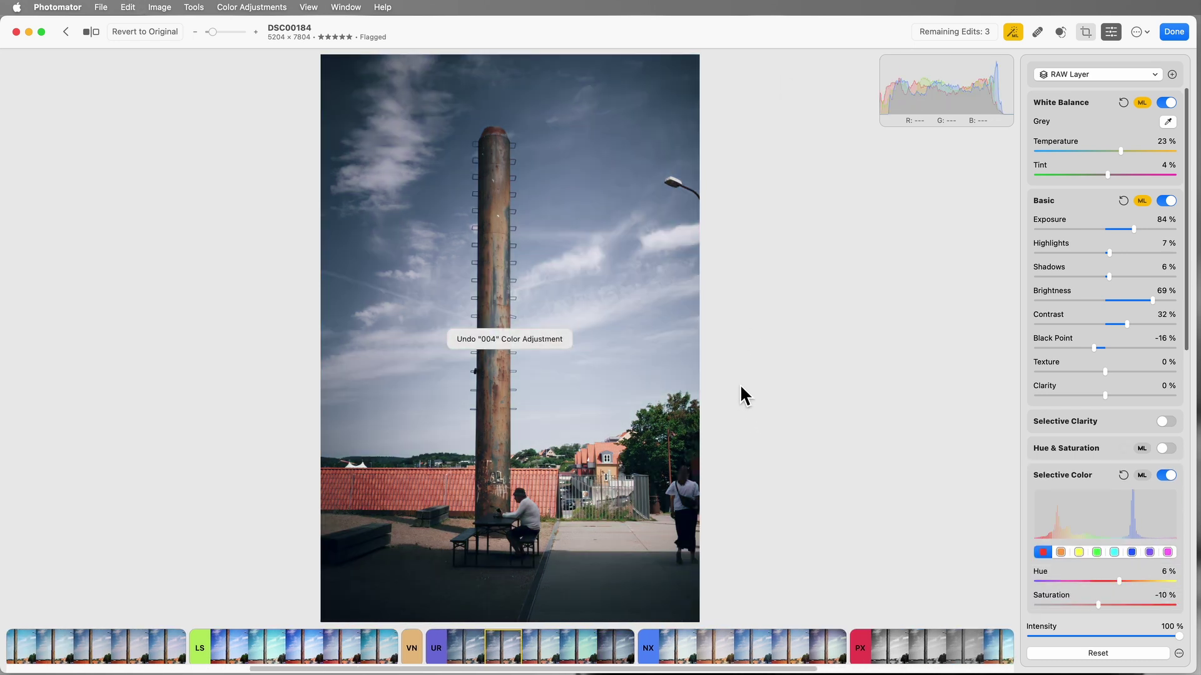
{"action": "left_click", "coordinate": [164, 32]}
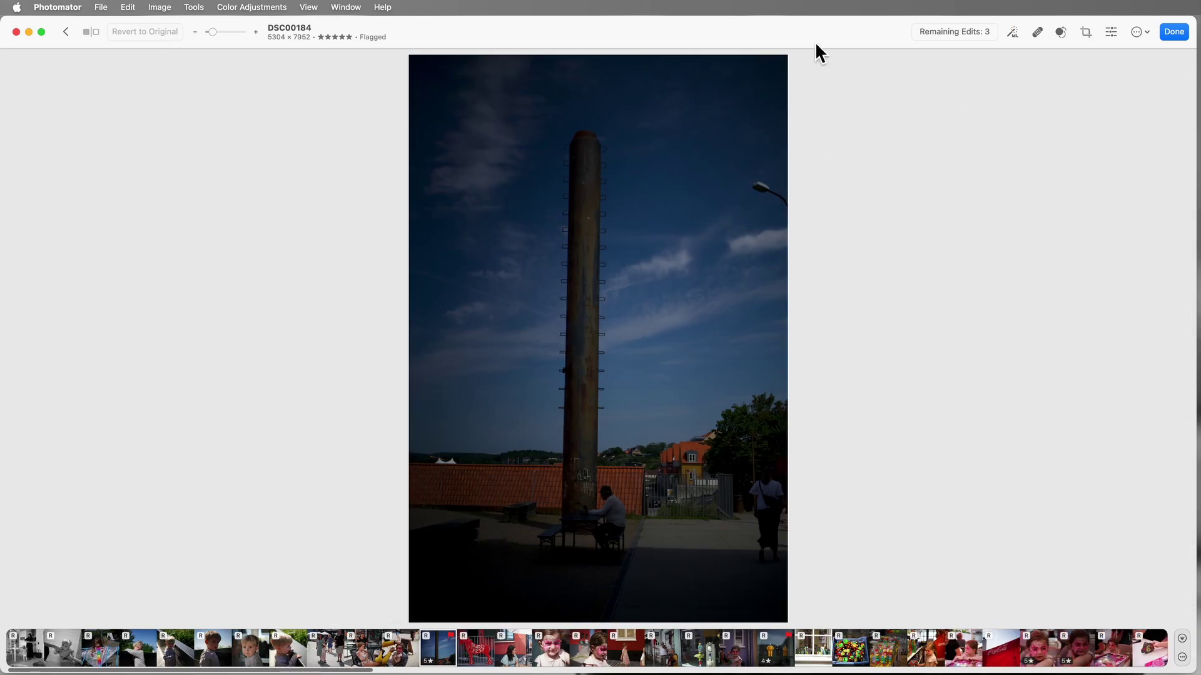
Auto-straighten the photo with the Crop tool and fine-tune the rotation to -0.6°.
{"action": "left_click", "coordinate": [1086, 32]}
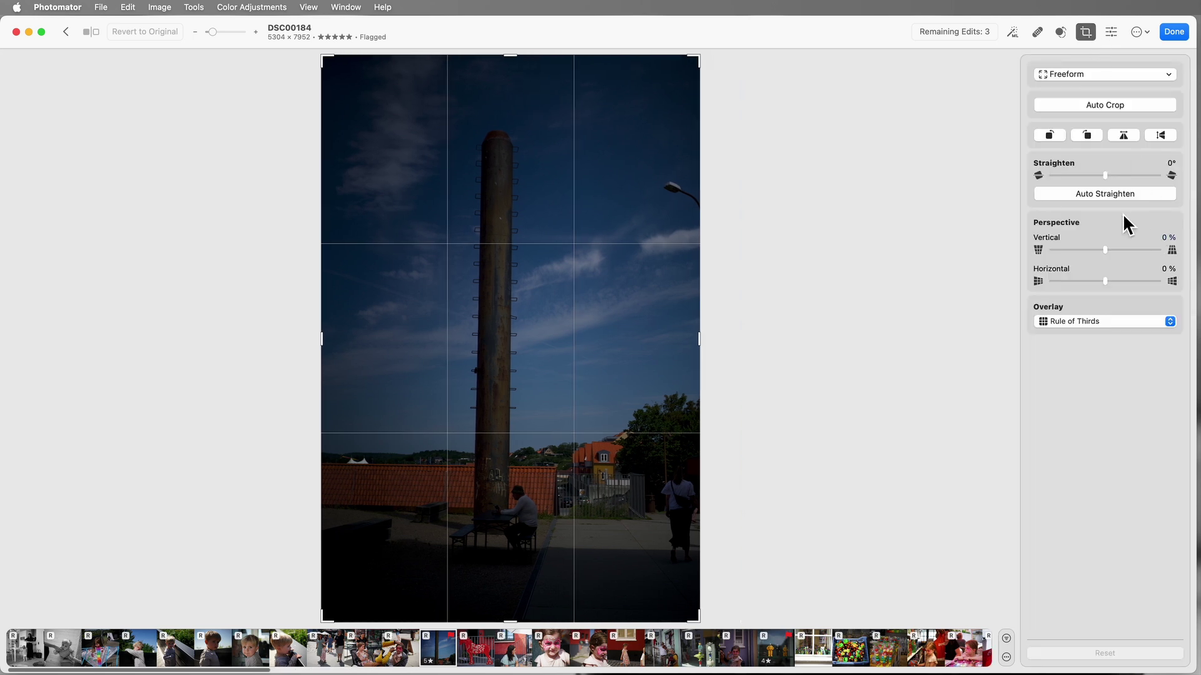
{"action": "left_click", "coordinate": [1124, 195]}
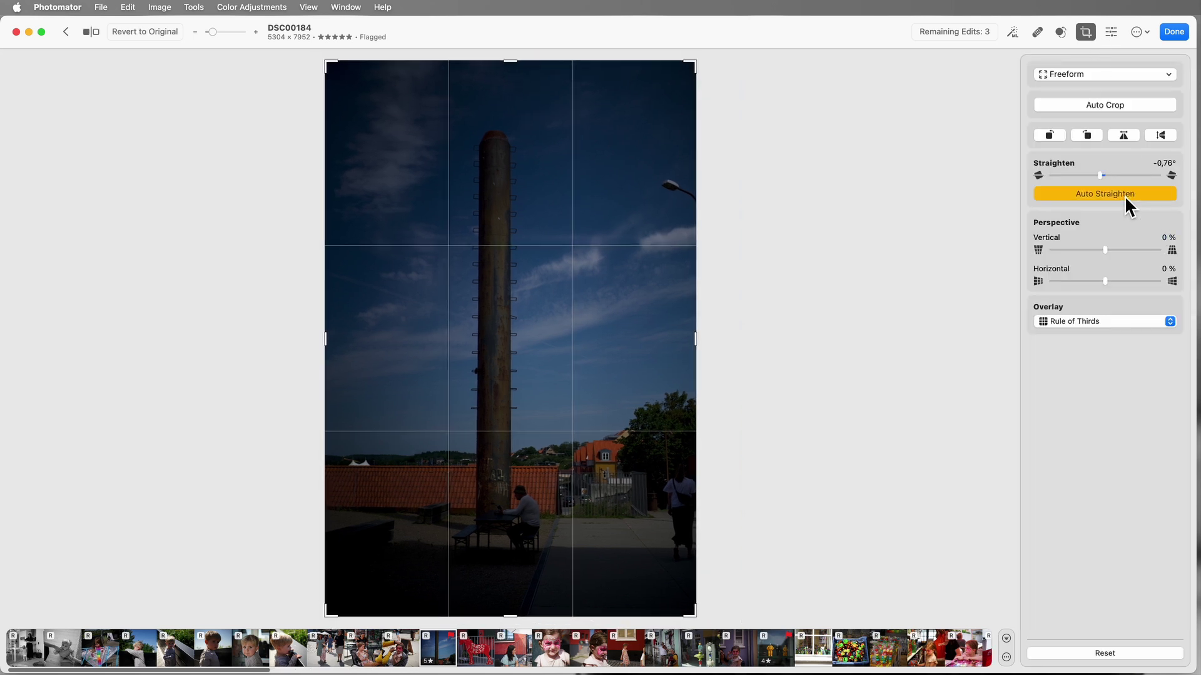
{"action": "left_click_drag", "start_coordinate": [799, 230], "coordinate": [797, 226]}
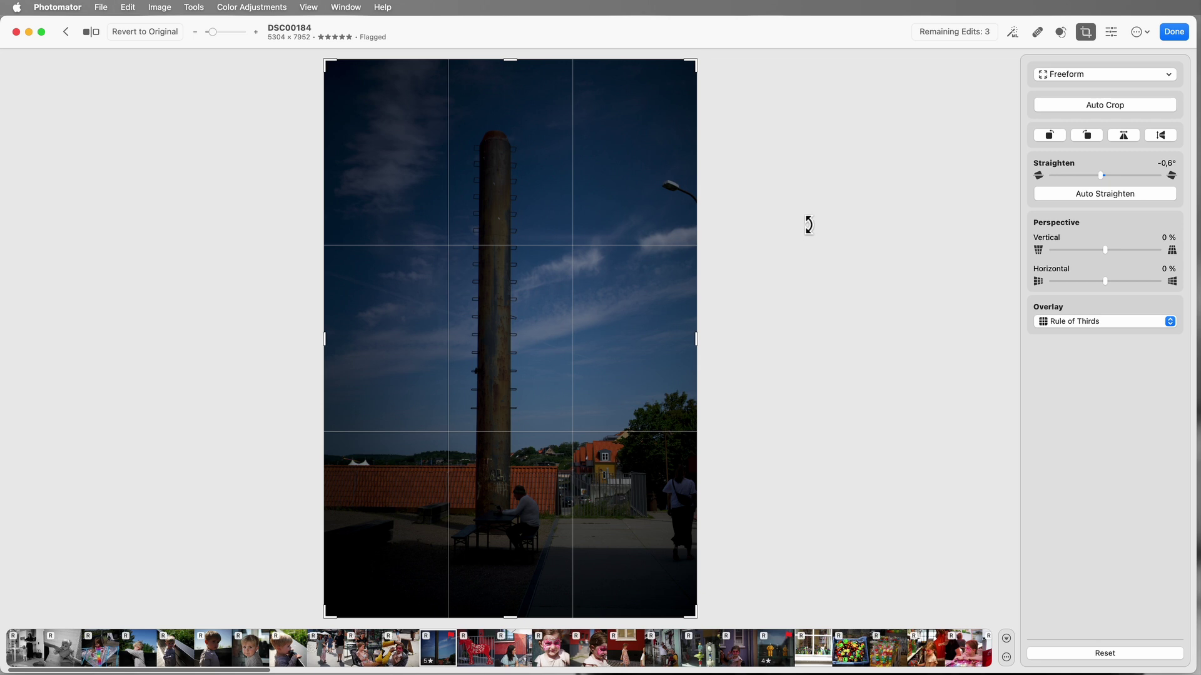
Set the RAW layer's exposure to 126 %, highlights to 10 % and shadows to 37 %.
{"action": "left_click", "coordinate": [1121, 32]}
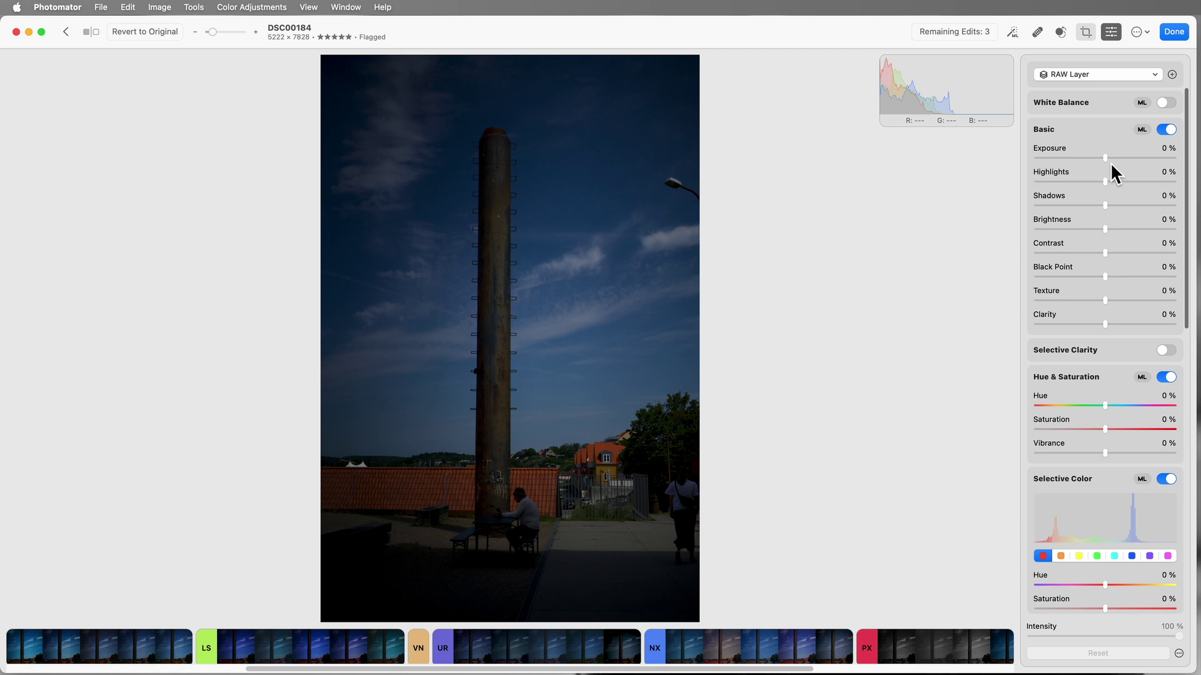
{"action": "left_click_drag", "start_coordinate": [1108, 159], "coordinate": [1150, 161]}
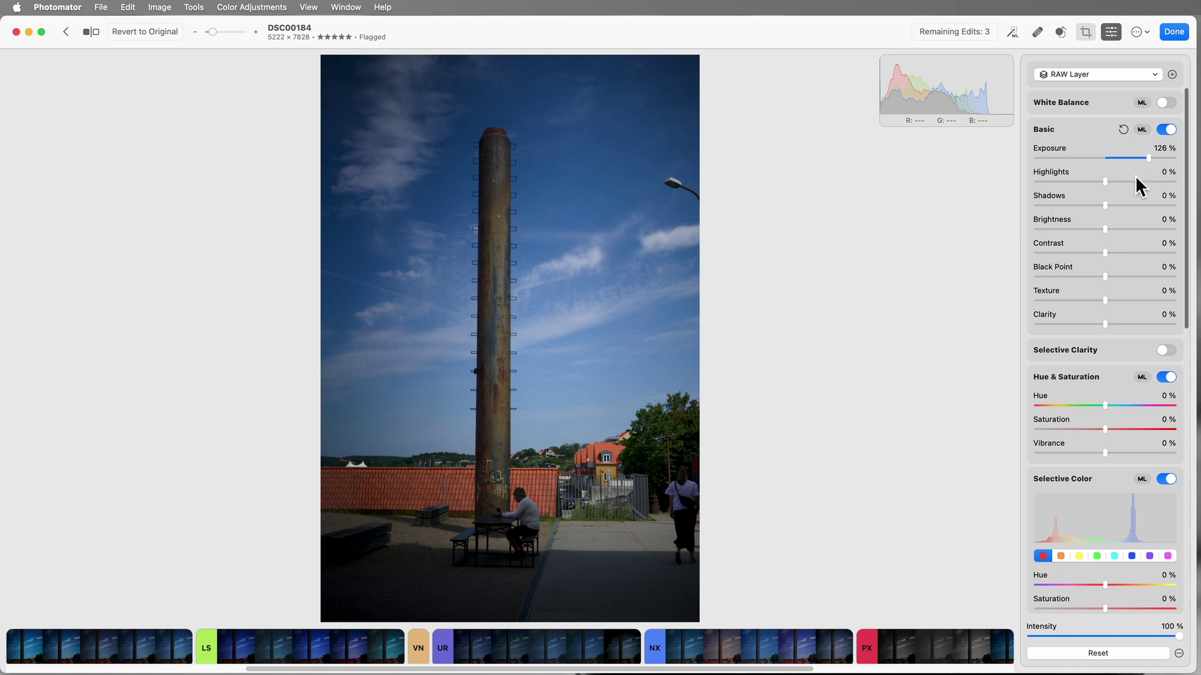
{"action": "left_click_drag", "start_coordinate": [1109, 187], "coordinate": [1116, 186]}
{"action": "left_click_drag", "start_coordinate": [1109, 205], "coordinate": [1133, 201]}
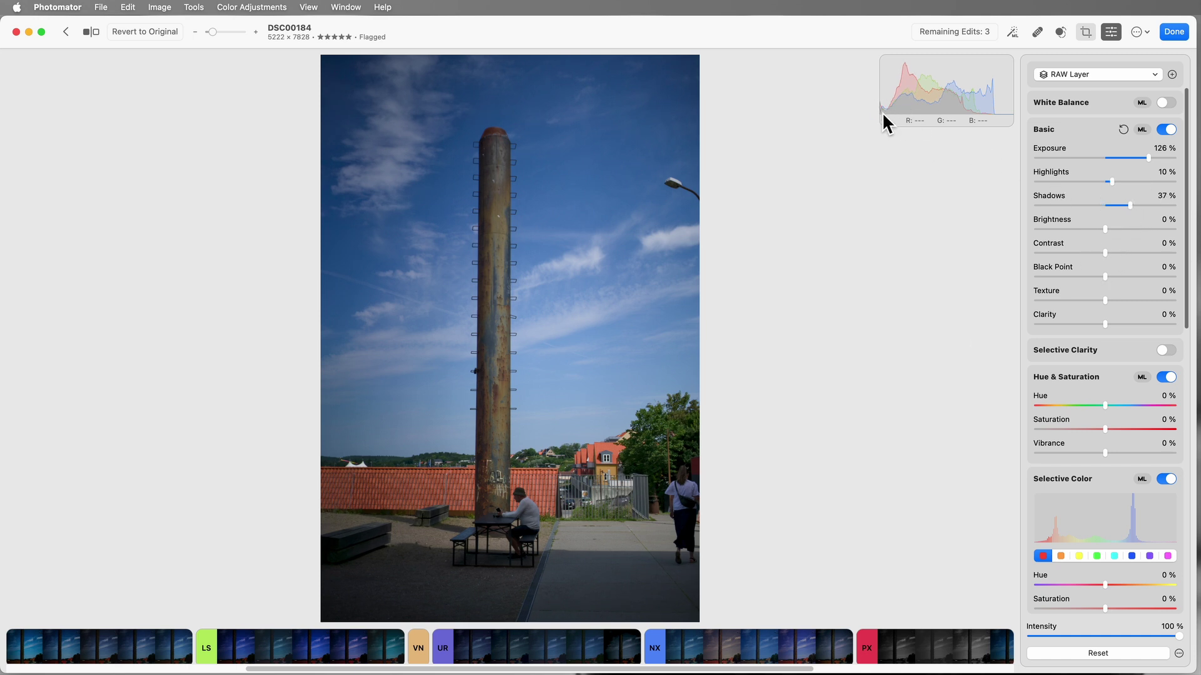
Set black point to -23 %, contrast to 42 %, brightness to 25 %, texture to 42 % and shadows to 73 %, leaving clarity at 0 %.
{"action": "left_click_drag", "start_coordinate": [1108, 279], "coordinate": [1125, 233]}
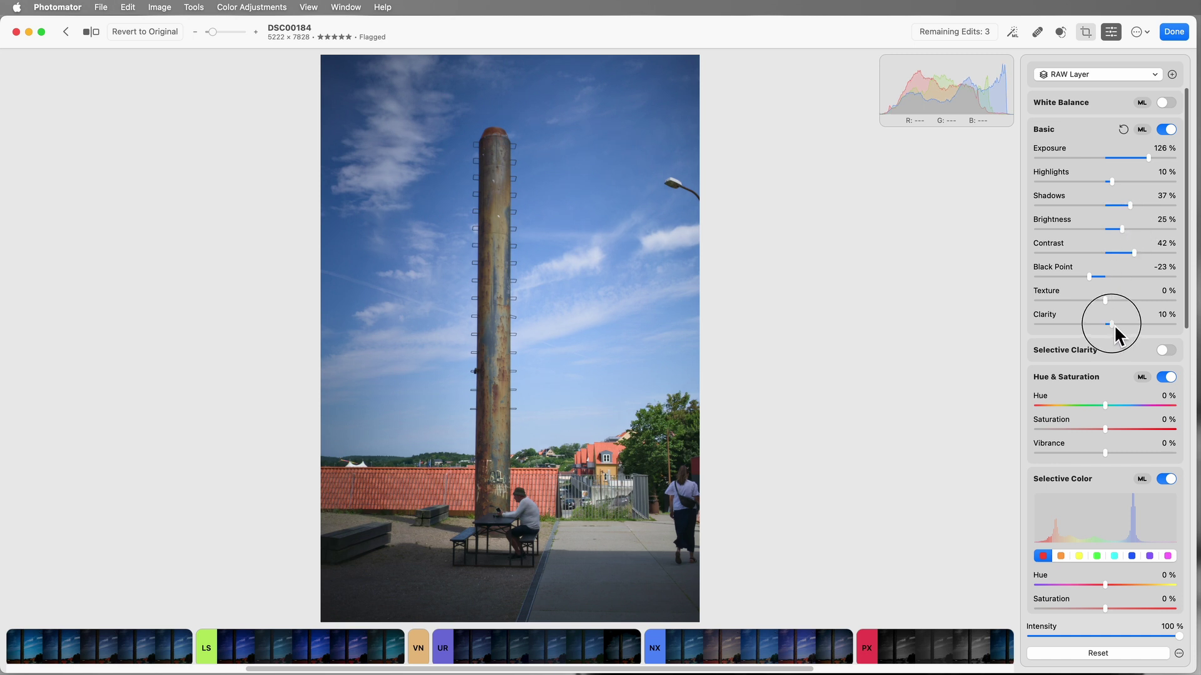
{"action": "mouse_move", "coordinate": [1121, 324]}
{"action": "left_mouse_down"}
{"action": "mouse_move", "coordinate": [1152, 322]}
{"action": "mouse_move", "coordinate": [1101, 325]}
{"action": "mouse_move", "coordinate": [1132, 323]}
{"action": "mouse_move", "coordinate": [1106, 321]}
{"action": "mouse_move", "coordinate": [1132, 308]}
{"action": "mouse_move", "coordinate": [1162, 314]}
{"action": "mouse_move", "coordinate": [1123, 317]}
{"action": "mouse_move", "coordinate": [1135, 313]}
{"action": "left_mouse_up"}
{"action": "left_click", "coordinate": [1130, 206]}
{"action": "mouse_move", "coordinate": [1131, 210]}
{"action": "left_mouse_down"}
{"action": "mouse_move", "coordinate": [1162, 219]}
{"action": "mouse_move", "coordinate": [1154, 211]}
{"action": "left_mouse_up"}
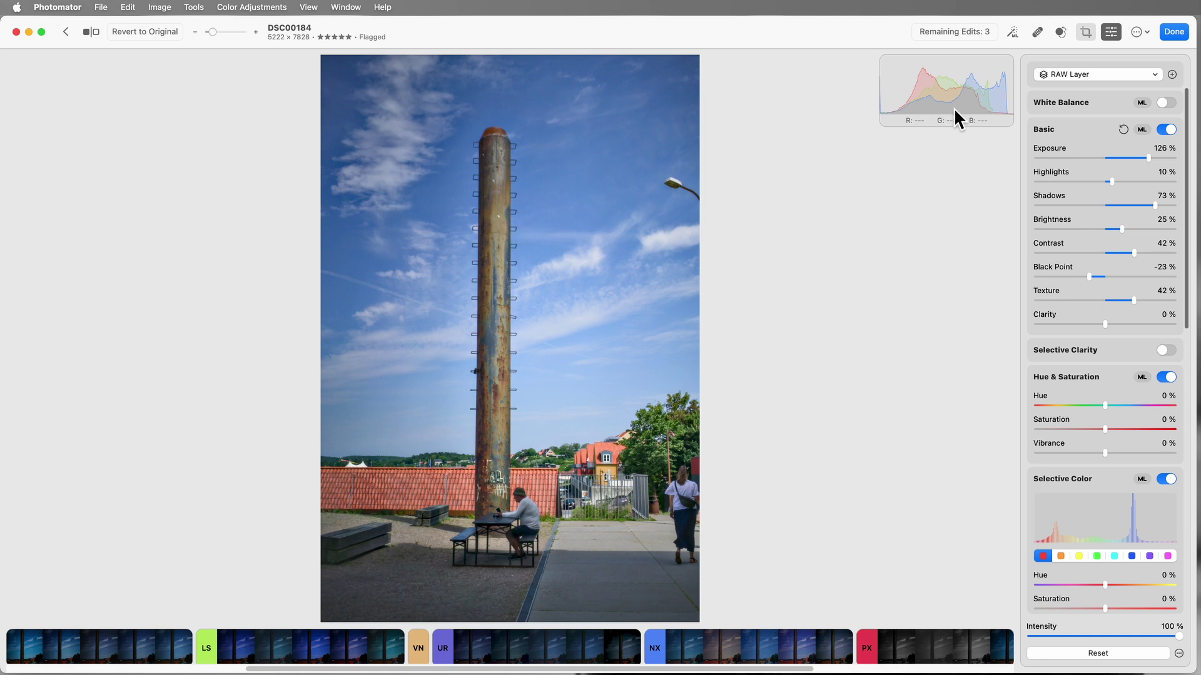
Remove the small white spots on the upper part of the chimney with the Repair tool at 4 % brush size.
{"action": "left_click", "coordinate": [1037, 33]}
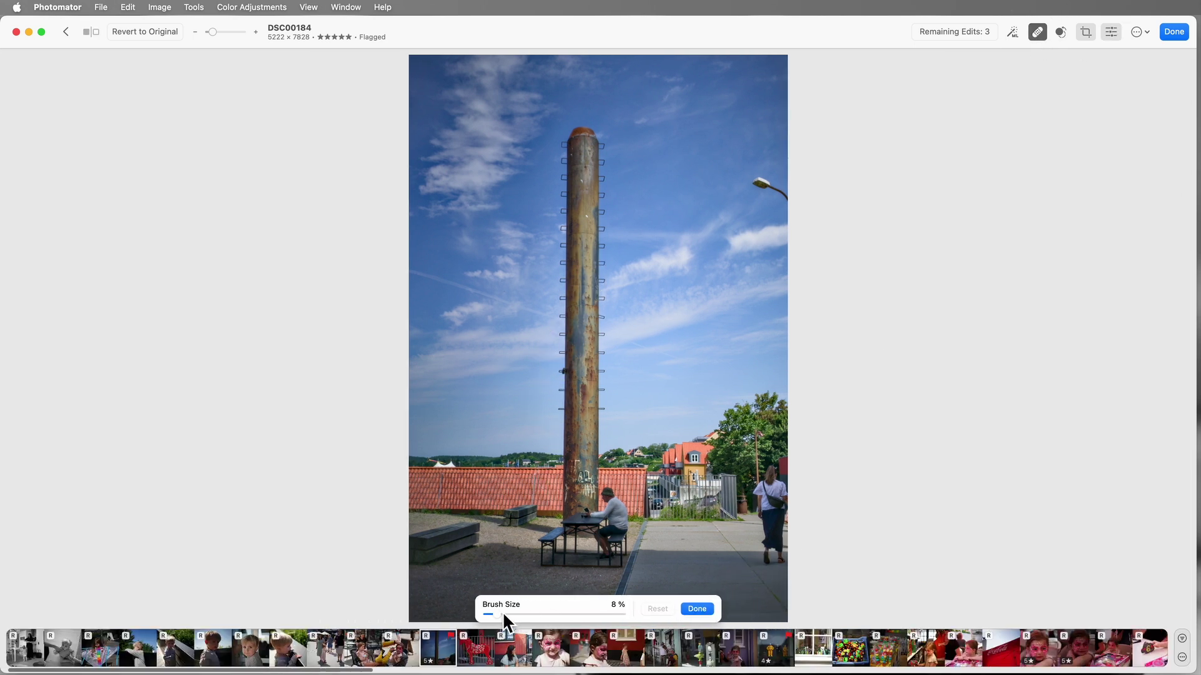
{"action": "left_click_drag", "start_coordinate": [498, 615], "coordinate": [493, 615]}
{"action": "left_click_drag", "start_coordinate": [490, 615], "coordinate": [489, 615]}
{"action": "left_click", "coordinate": [222, 33]}
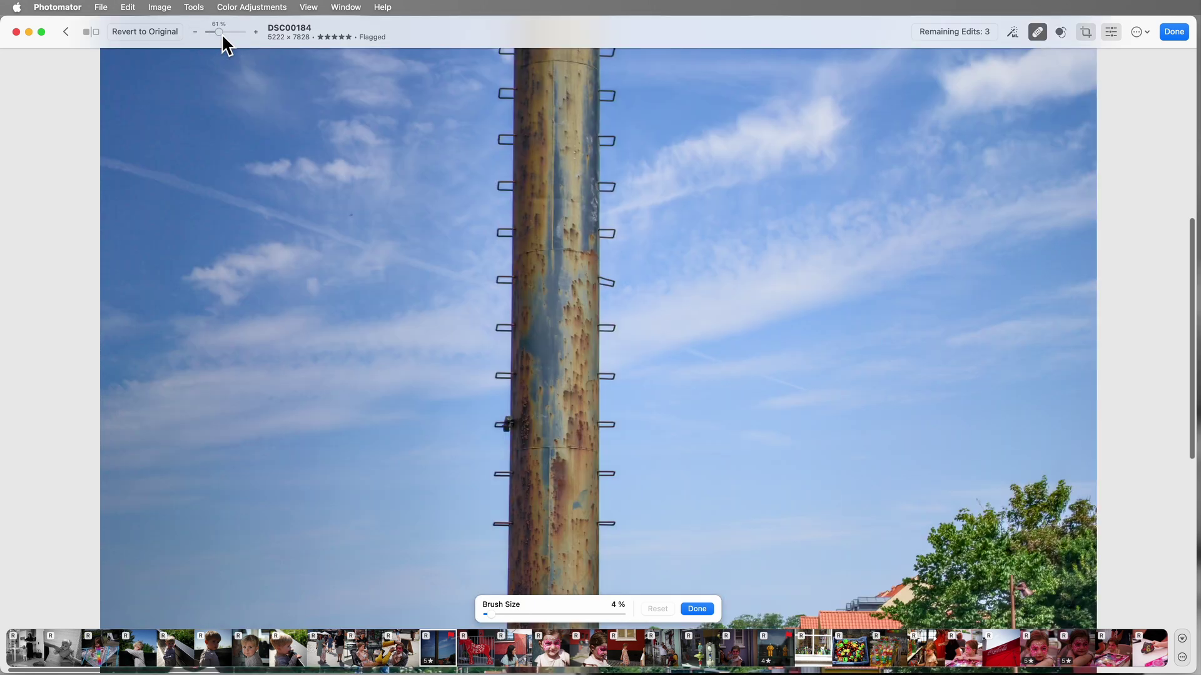
{"action": "scroll", "coordinate": [471, 243], "scroll_direction": "up", "scroll_amount": 5}
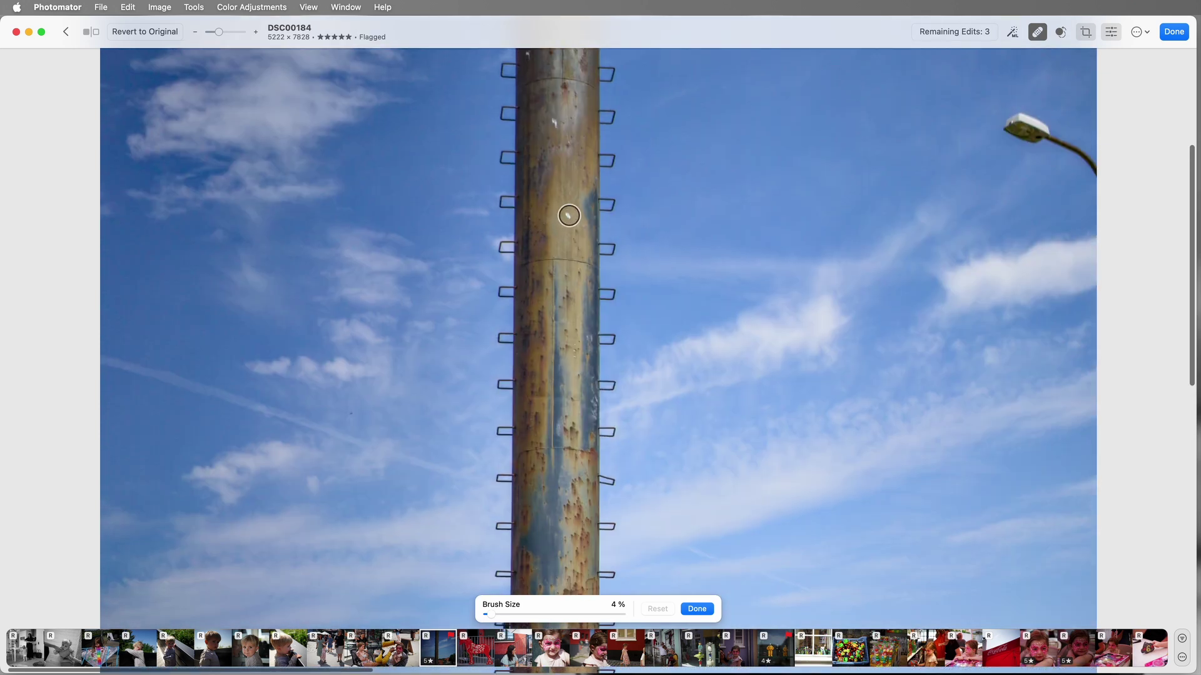
{"action": "left_click", "coordinate": [567, 215]}
{"action": "scroll", "coordinate": [551, 131], "scroll_direction": "up", "scroll_amount": 1}
{"action": "scroll", "coordinate": [551, 131], "scroll_direction": "up", "scroll_amount": 1}
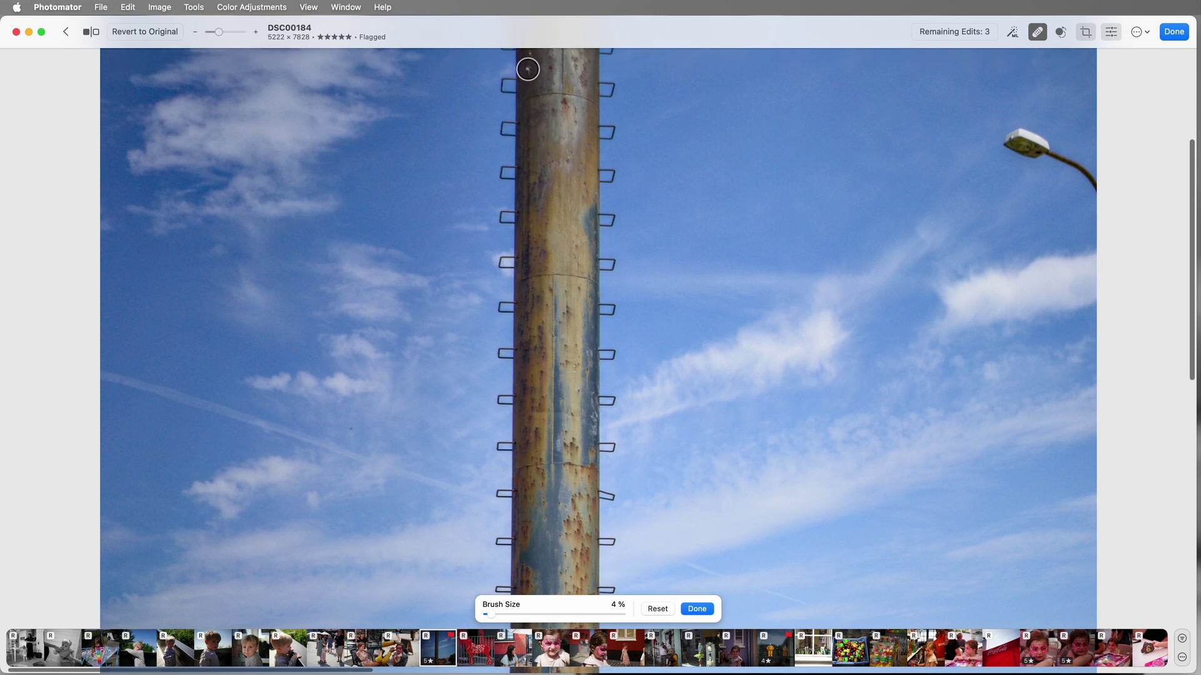
{"action": "scroll", "coordinate": [553, 106], "scroll_direction": "up", "scroll_amount": 2}
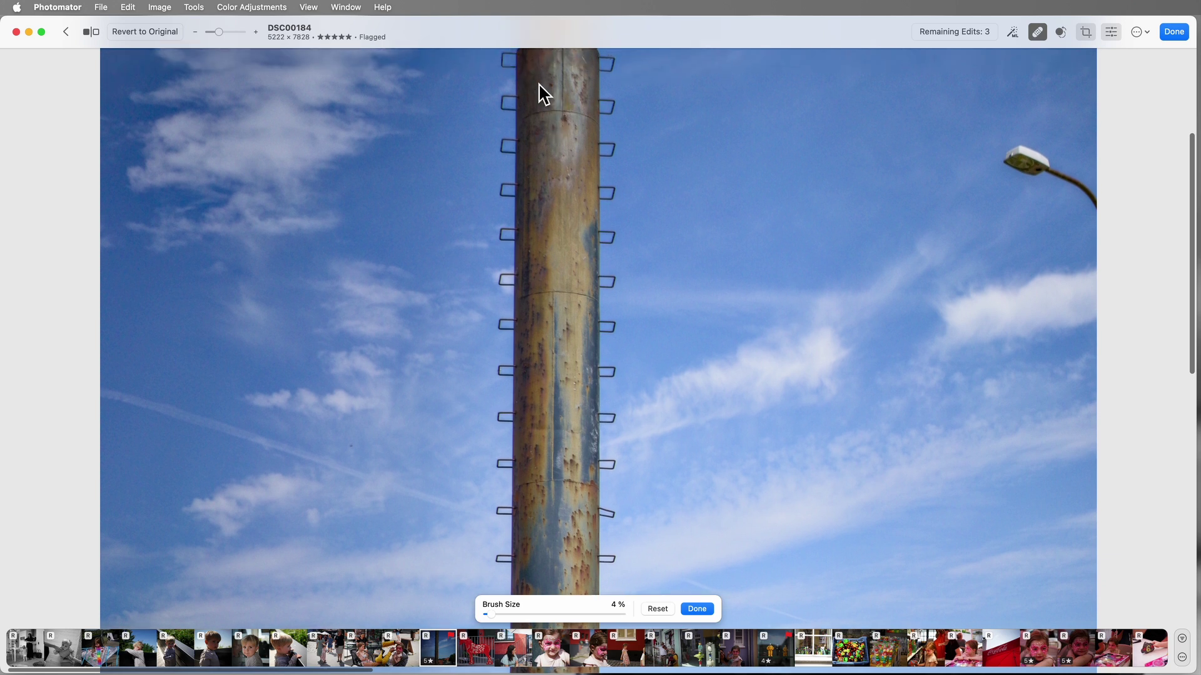
{"action": "scroll", "coordinate": [550, 116], "scroll_direction": "up", "scroll_amount": 10}
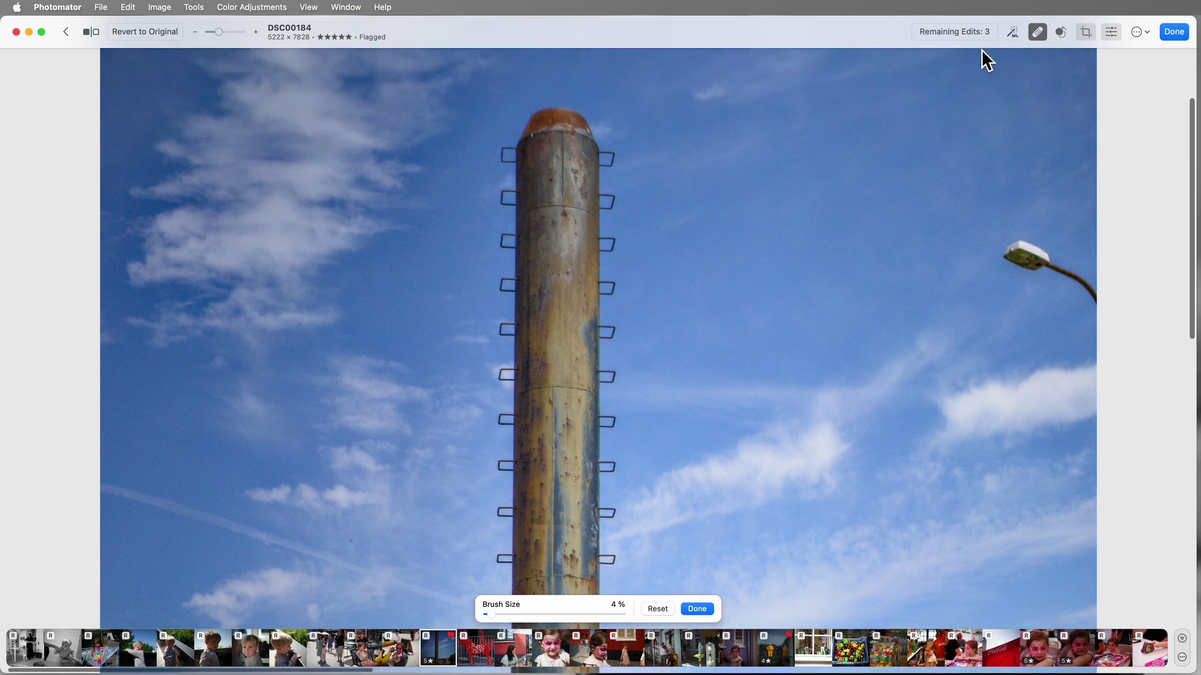
Compare the adjusted photo with the original in split view, moving the divider over the chimney, and return to the normal view.
{"action": "left_click", "coordinate": [1112, 35]}
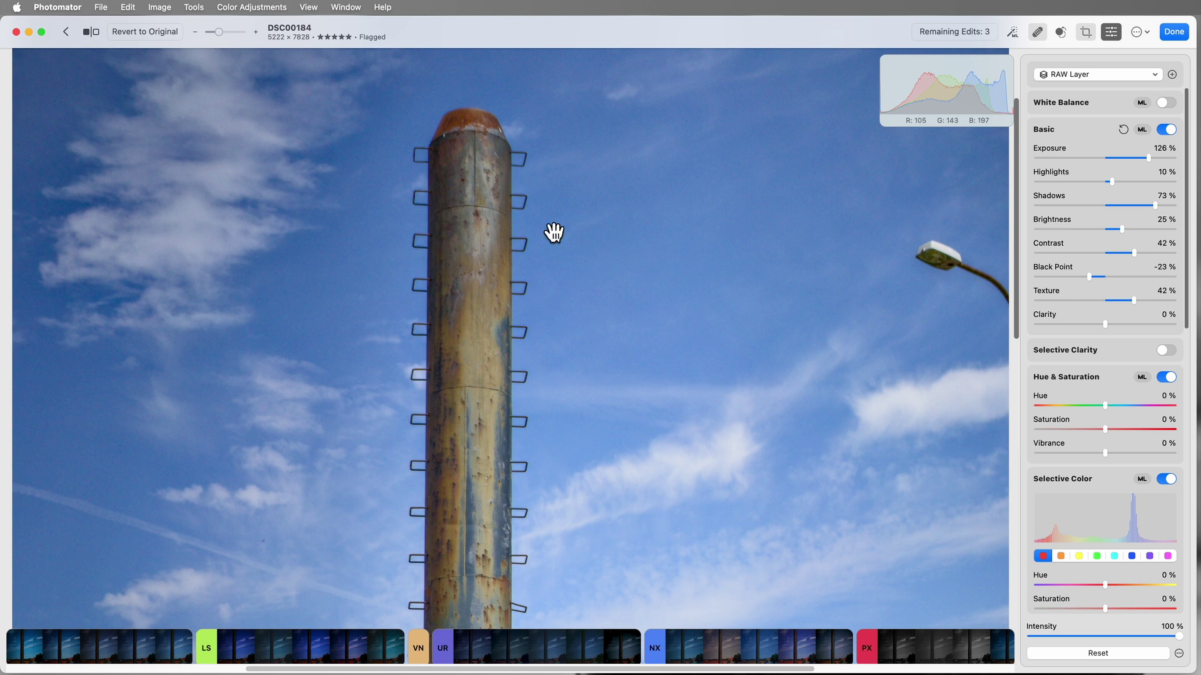
{"action": "scroll", "coordinate": [525, 224], "scroll_direction": "down", "scroll_amount": 1}
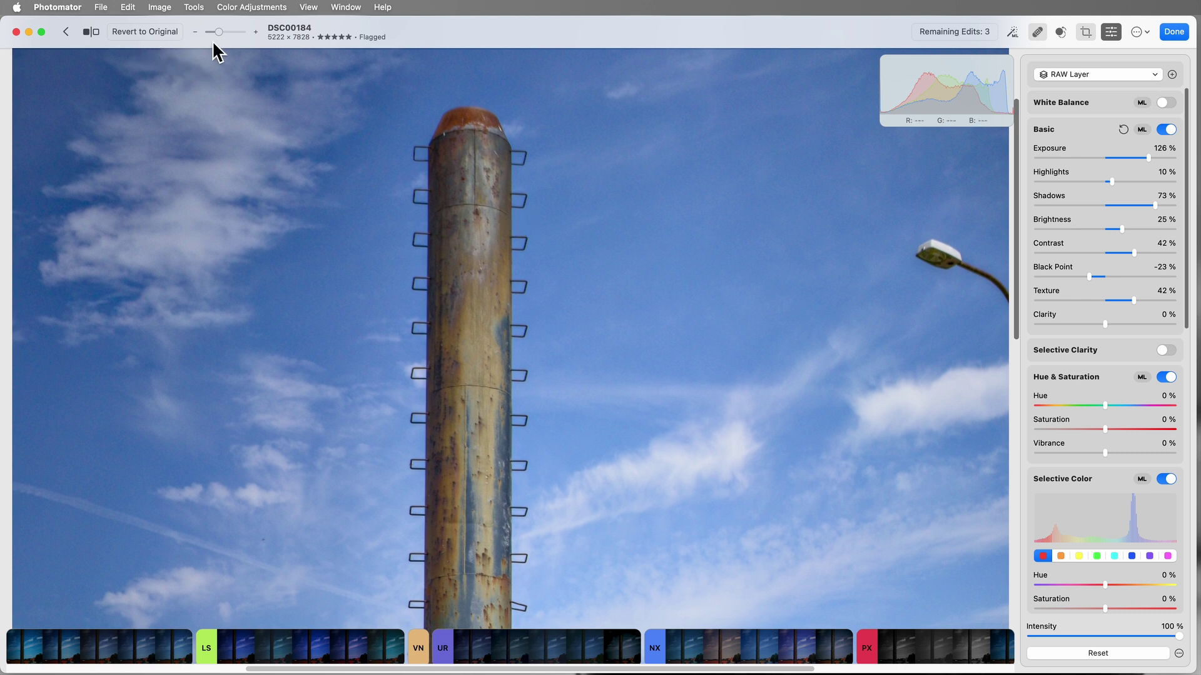
{"action": "left_click_drag", "start_coordinate": [219, 38], "coordinate": [215, 40]}
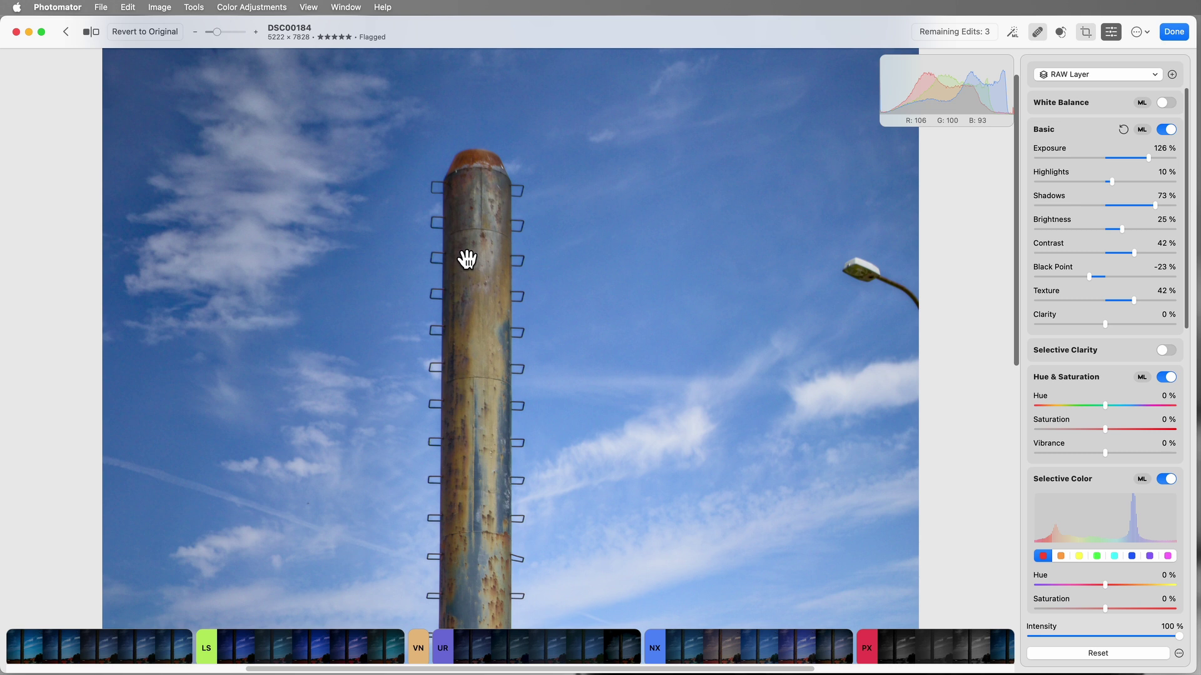
{"action": "key", "text": "m"}
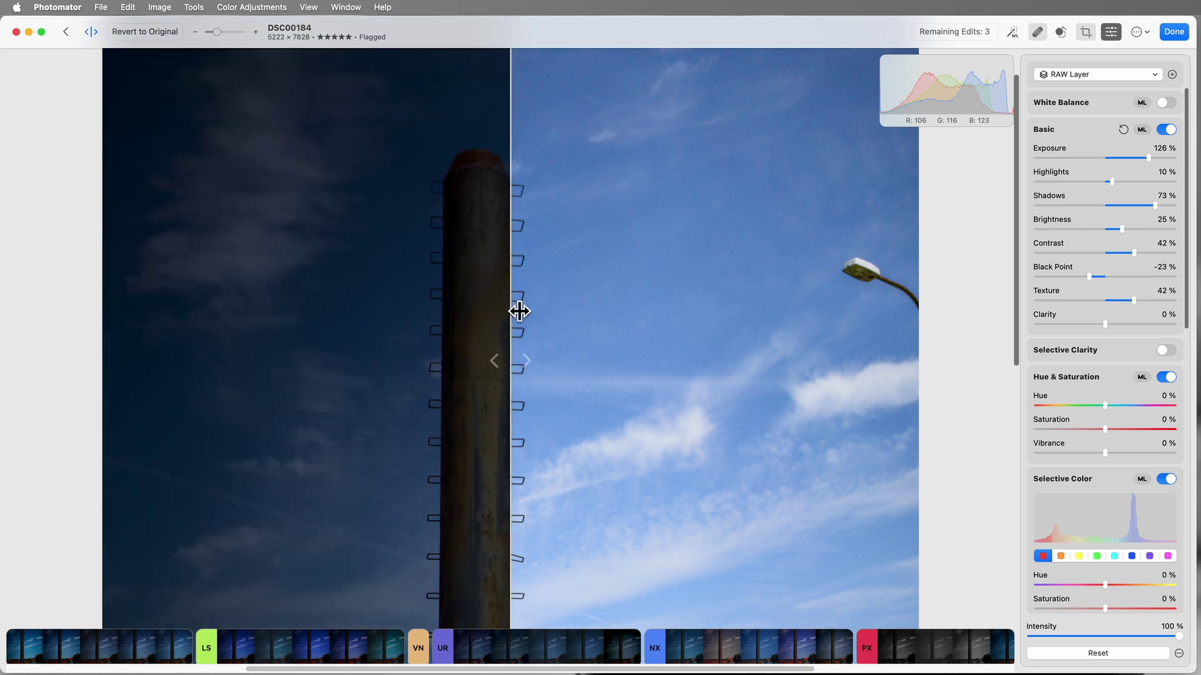
{"action": "mouse_move", "coordinate": [518, 310]}
{"action": "left_mouse_down"}
{"action": "mouse_move", "coordinate": [332, 308]}
{"action": "mouse_move", "coordinate": [587, 314]}
{"action": "mouse_move", "coordinate": [303, 311]}
{"action": "mouse_move", "coordinate": [651, 317]}
{"action": "mouse_move", "coordinate": [472, 325]}
{"action": "mouse_move", "coordinate": [508, 326]}
{"action": "left_mouse_up"}
{"action": "scroll", "coordinate": [587, 362], "scroll_direction": "down", "scroll_amount": 3}
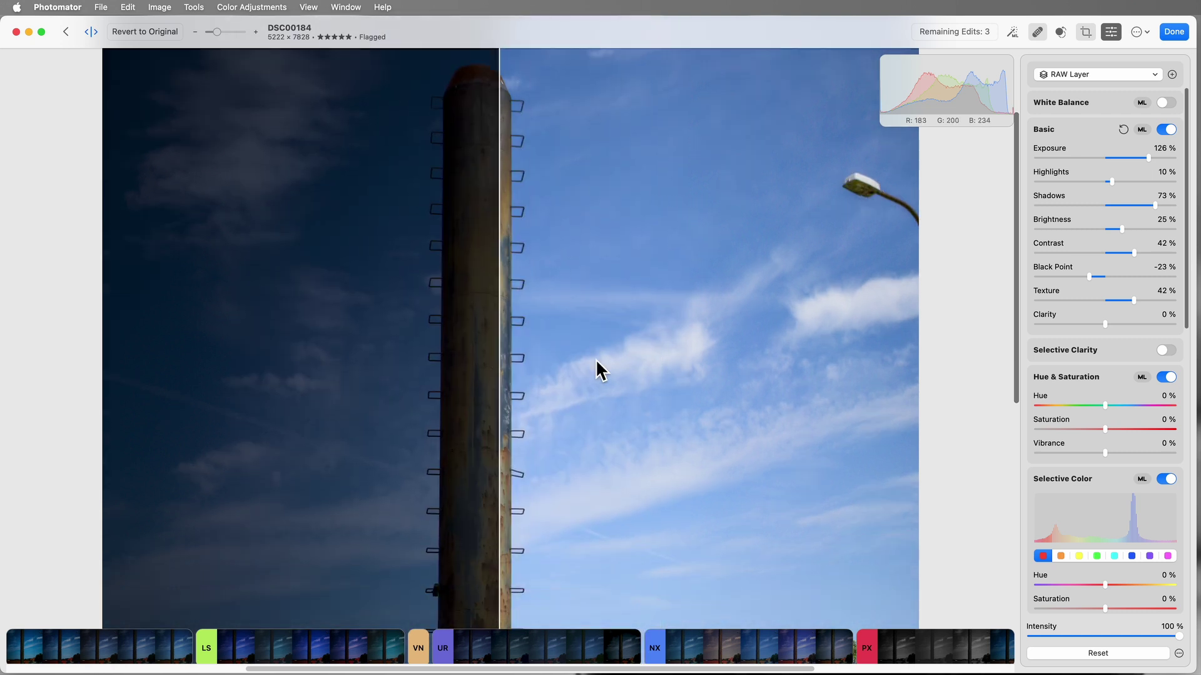
{"action": "left_click_drag", "start_coordinate": [217, 34], "coordinate": [213, 39]}
{"action": "mouse_move", "coordinate": [515, 343]}
{"action": "left_mouse_down"}
{"action": "mouse_move", "coordinate": [441, 347]}
{"action": "mouse_move", "coordinate": [592, 354]}
{"action": "mouse_move", "coordinate": [422, 361]}
{"action": "mouse_move", "coordinate": [602, 365]}
{"action": "mouse_move", "coordinate": [517, 359]}
{"action": "left_mouse_up"}
{"action": "left_click", "coordinate": [567, 297]}
{"action": "left_click", "coordinate": [507, 295]}
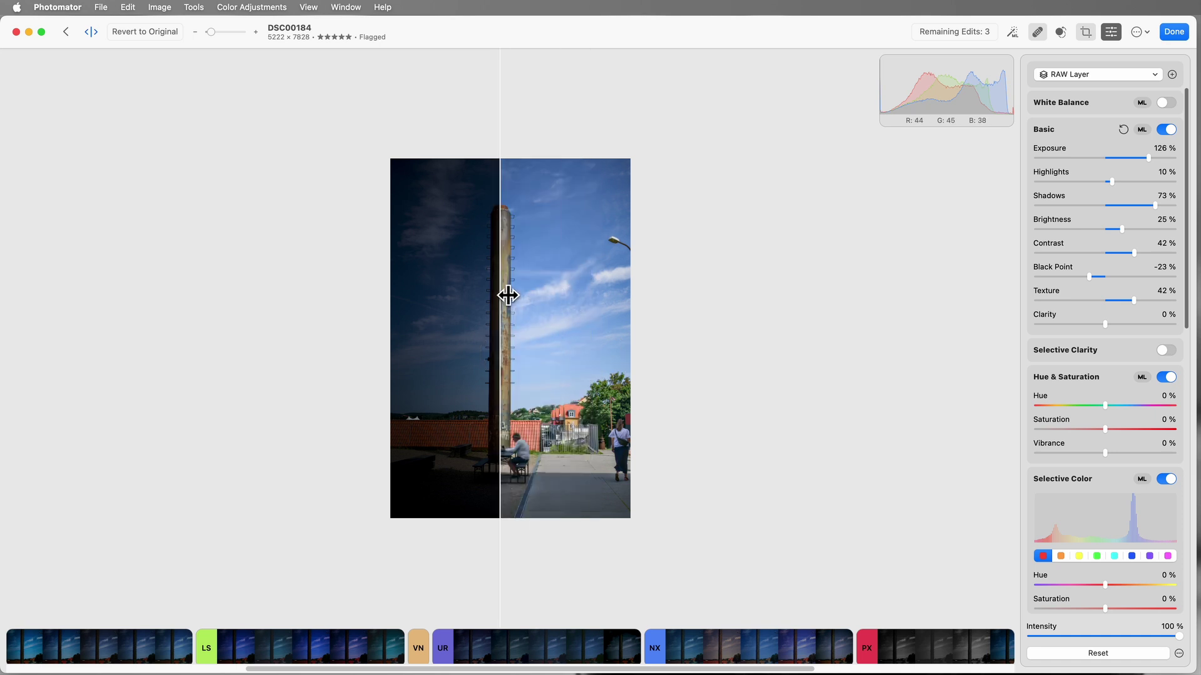
{"action": "key", "text": "m"}
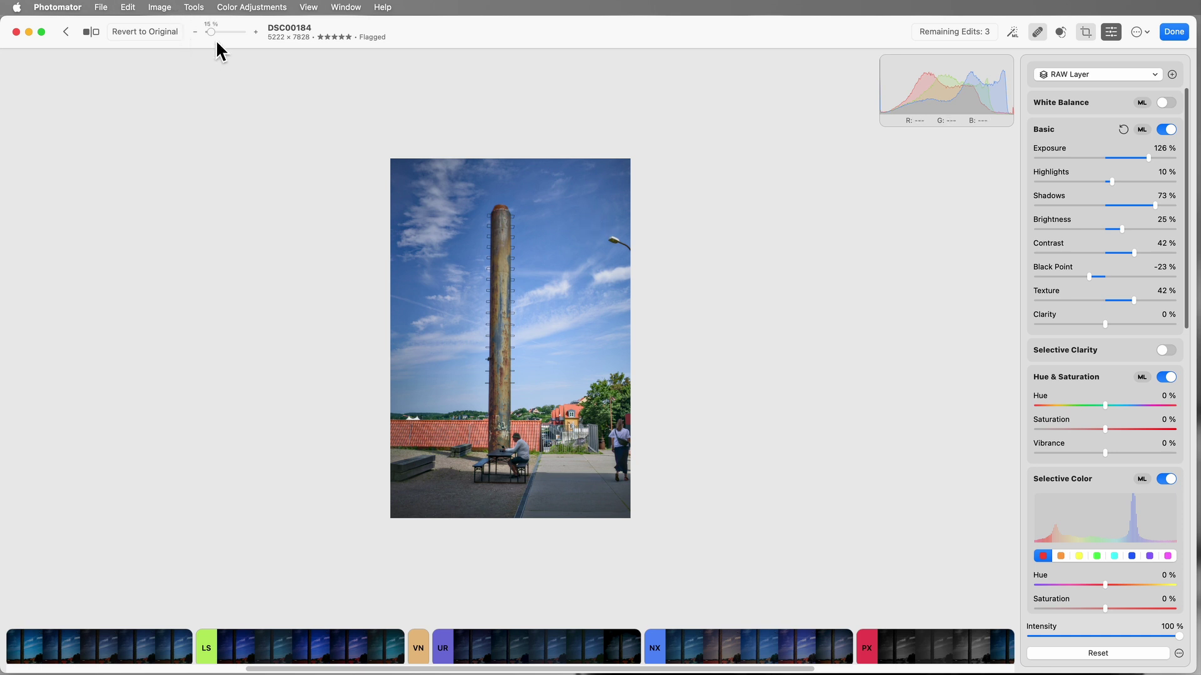
Add a new adjustment layer masked to the sky with Select Sky.
{"action": "mouse_move", "coordinate": [214, 43]}
{"action": "left_mouse_down"}
{"action": "mouse_move", "coordinate": [228, 43]}
{"action": "mouse_move", "coordinate": [215, 46]}
{"action": "left_mouse_up"}
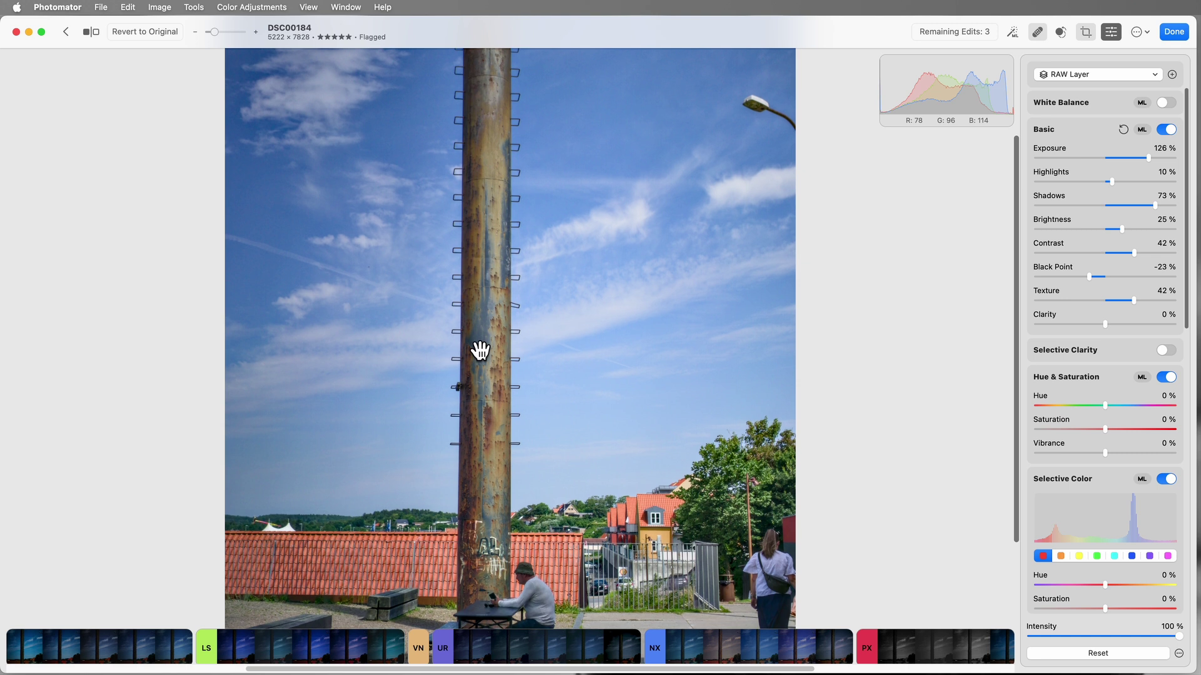
{"action": "scroll", "coordinate": [475, 356], "scroll_direction": "down", "scroll_amount": 3}
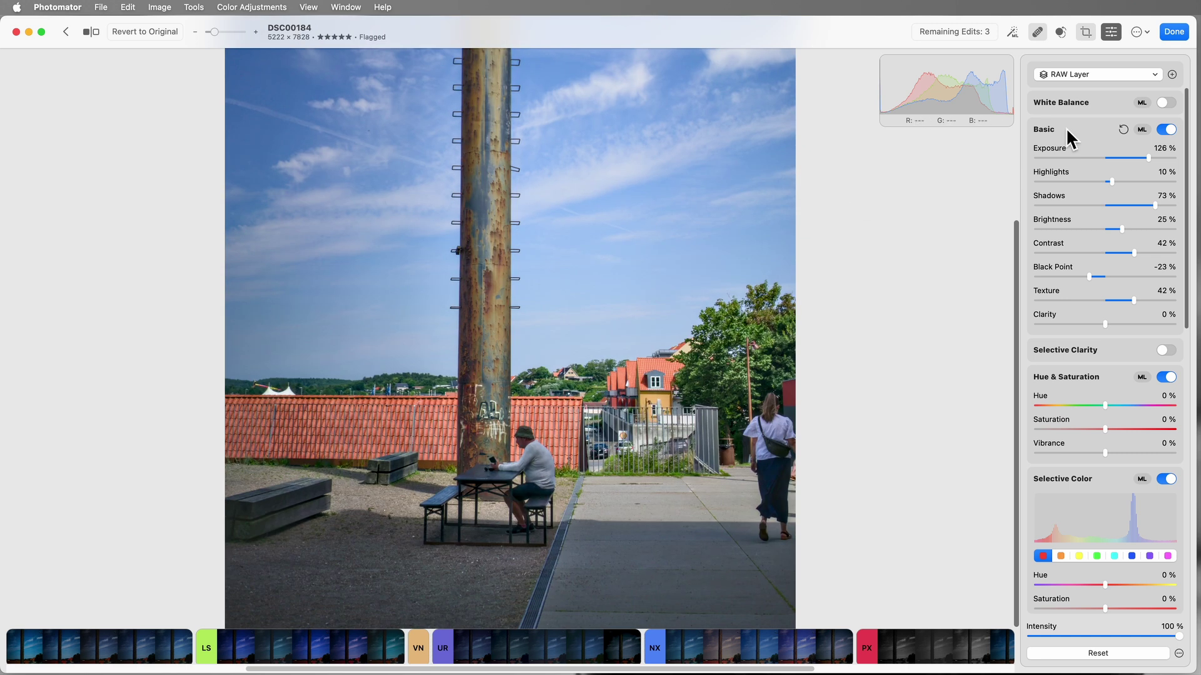
{"action": "left_click", "coordinate": [1158, 75]}
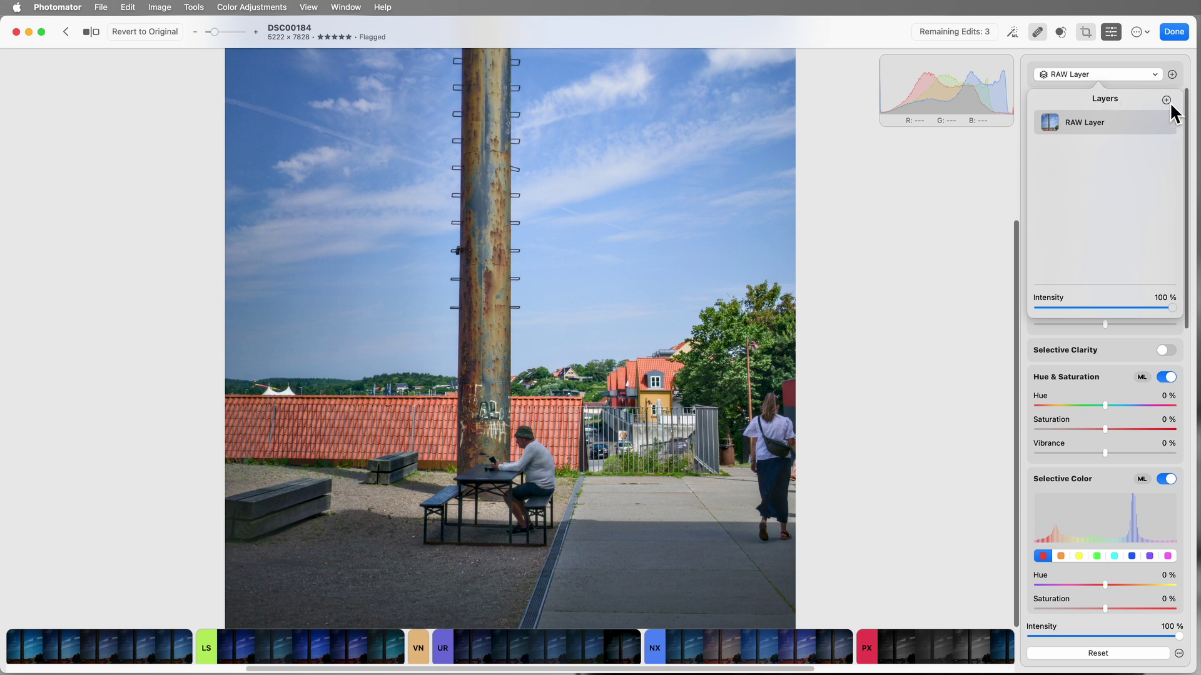
{"action": "left_click", "coordinate": [1167, 100]}
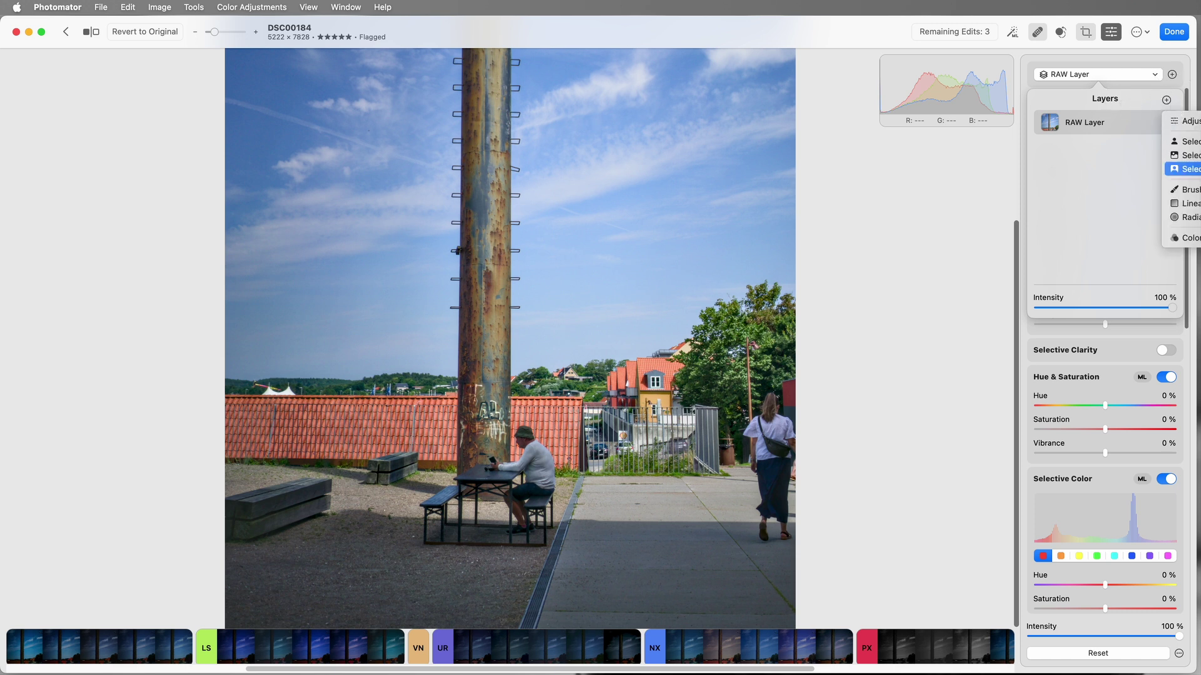
{"action": "left_click", "coordinate": [1189, 157]}
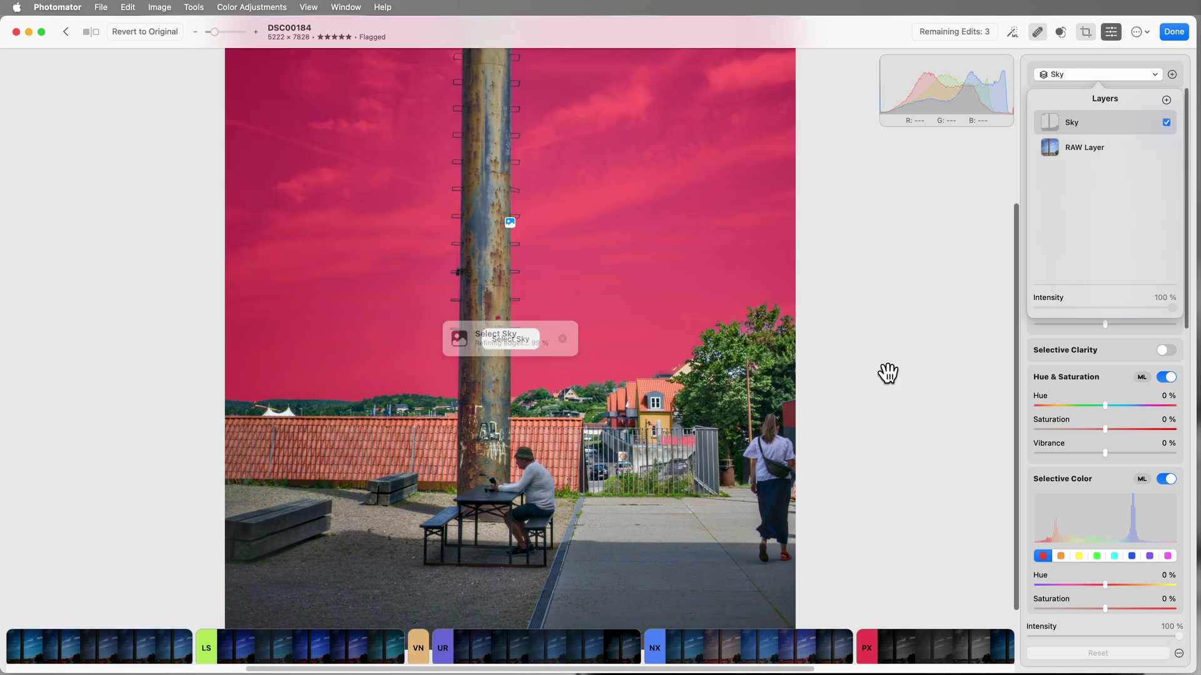
Add a brush mask to the Sky layer and paint over the missed clouds above and beside the chimney, lowering brush opacity to 74 %.
{"action": "scroll", "coordinate": [888, 378], "scroll_direction": "up", "scroll_amount": 5}
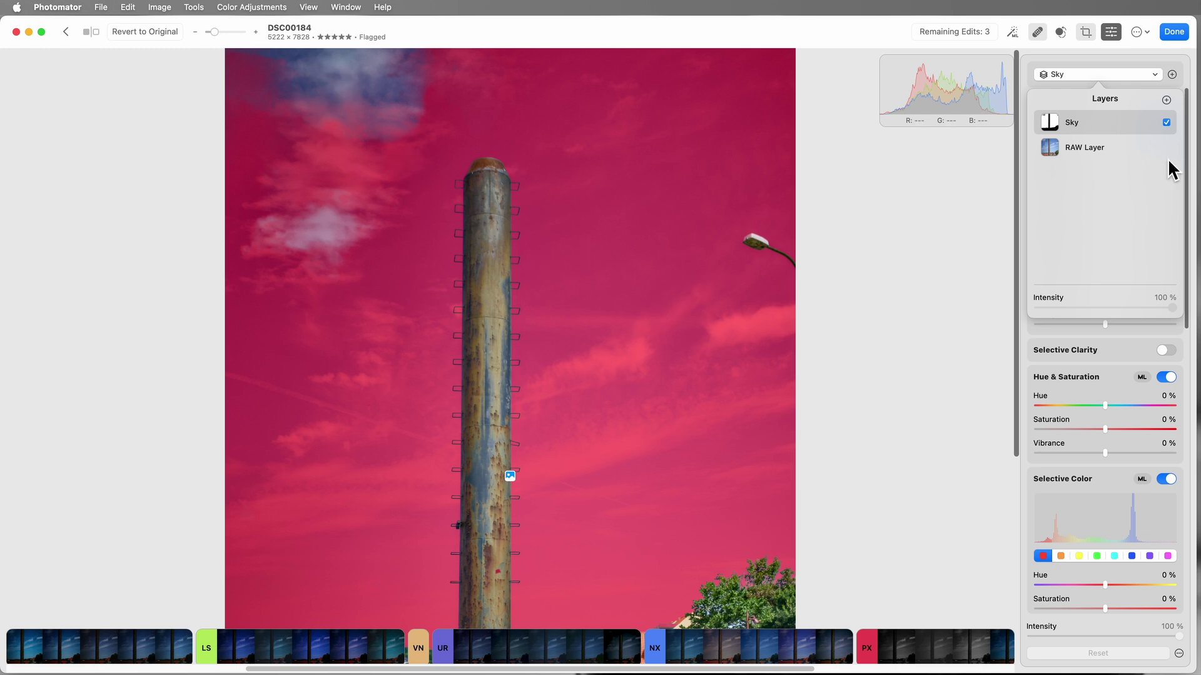
{"action": "left_click", "coordinate": [1155, 123]}
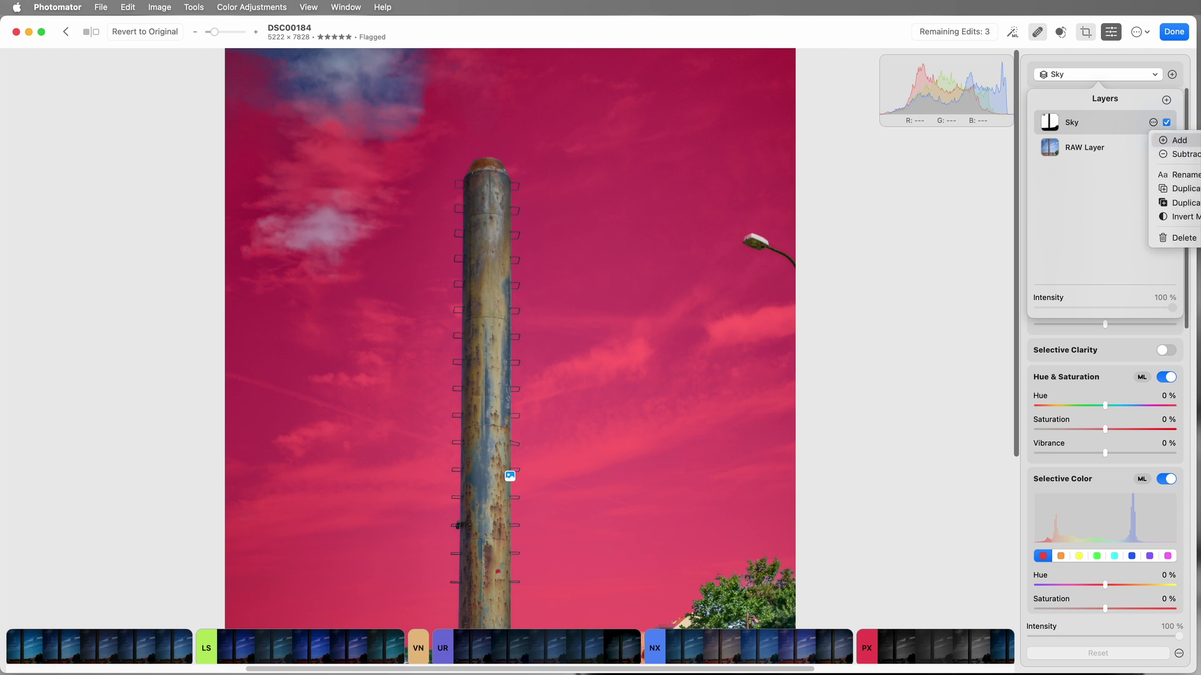
{"action": "left_click", "coordinate": [1175, 140]}
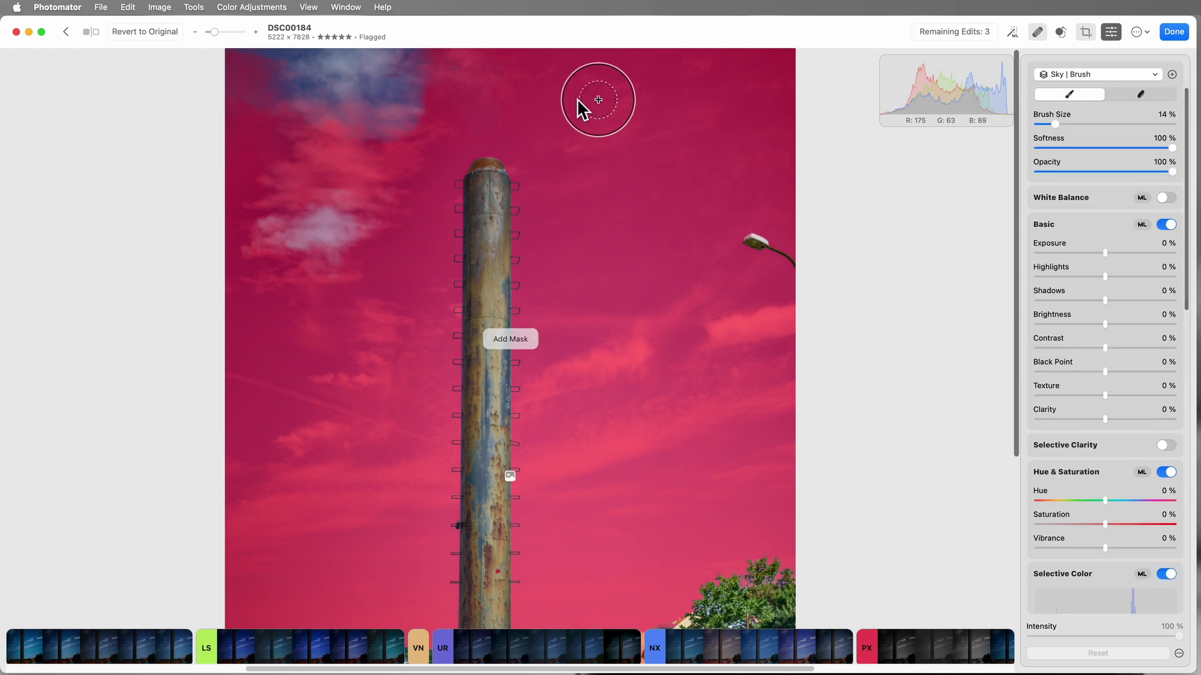
{"action": "left_click_drag", "start_coordinate": [431, 99], "coordinate": [389, 121]}
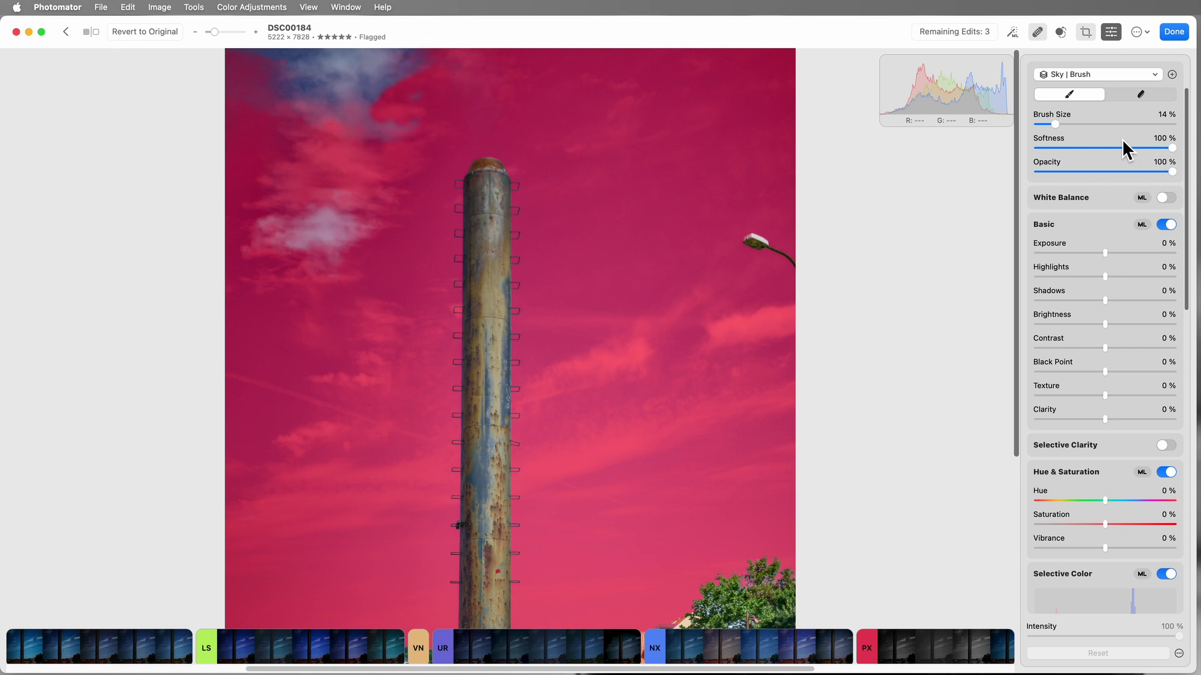
{"action": "left_click_drag", "start_coordinate": [1172, 175], "coordinate": [1136, 174]}
{"action": "mouse_move", "coordinate": [313, 88]}
{"action": "left_mouse_down"}
{"action": "mouse_move", "coordinate": [405, 107]}
{"action": "mouse_move", "coordinate": [378, 82]}
{"action": "mouse_move", "coordinate": [265, 74]}
{"action": "mouse_move", "coordinate": [241, 53]}
{"action": "mouse_move", "coordinate": [414, 52]}
{"action": "mouse_move", "coordinate": [373, 55]}
{"action": "mouse_move", "coordinate": [401, 69]}
{"action": "mouse_move", "coordinate": [380, 75]}
{"action": "mouse_move", "coordinate": [423, 81]}
{"action": "mouse_move", "coordinate": [435, 109]}
{"action": "mouse_move", "coordinate": [315, 244]}
{"action": "mouse_move", "coordinate": [347, 241]}
{"action": "mouse_move", "coordinate": [324, 217]}
{"action": "mouse_move", "coordinate": [304, 226]}
{"action": "mouse_move", "coordinate": [356, 247]}
{"action": "mouse_move", "coordinate": [318, 214]}
{"action": "mouse_move", "coordinate": [277, 78]}
{"action": "mouse_move", "coordinate": [321, 76]}
{"action": "mouse_move", "coordinate": [315, 103]}
{"action": "mouse_move", "coordinate": [395, 62]}
{"action": "mouse_move", "coordinate": [457, 65]}
{"action": "mouse_move", "coordinate": [460, 77]}
{"action": "mouse_move", "coordinate": [361, 92]}
{"action": "mouse_move", "coordinate": [263, 250]}
{"action": "mouse_move", "coordinate": [233, 225]}
{"action": "mouse_move", "coordinate": [288, 207]}
{"action": "mouse_move", "coordinate": [248, 158]}
{"action": "mouse_move", "coordinate": [243, 111]}
{"action": "mouse_move", "coordinate": [265, 89]}
{"action": "mouse_move", "coordinate": [240, 100]}
{"action": "mouse_move", "coordinate": [443, 80]}
{"action": "left_mouse_up"}
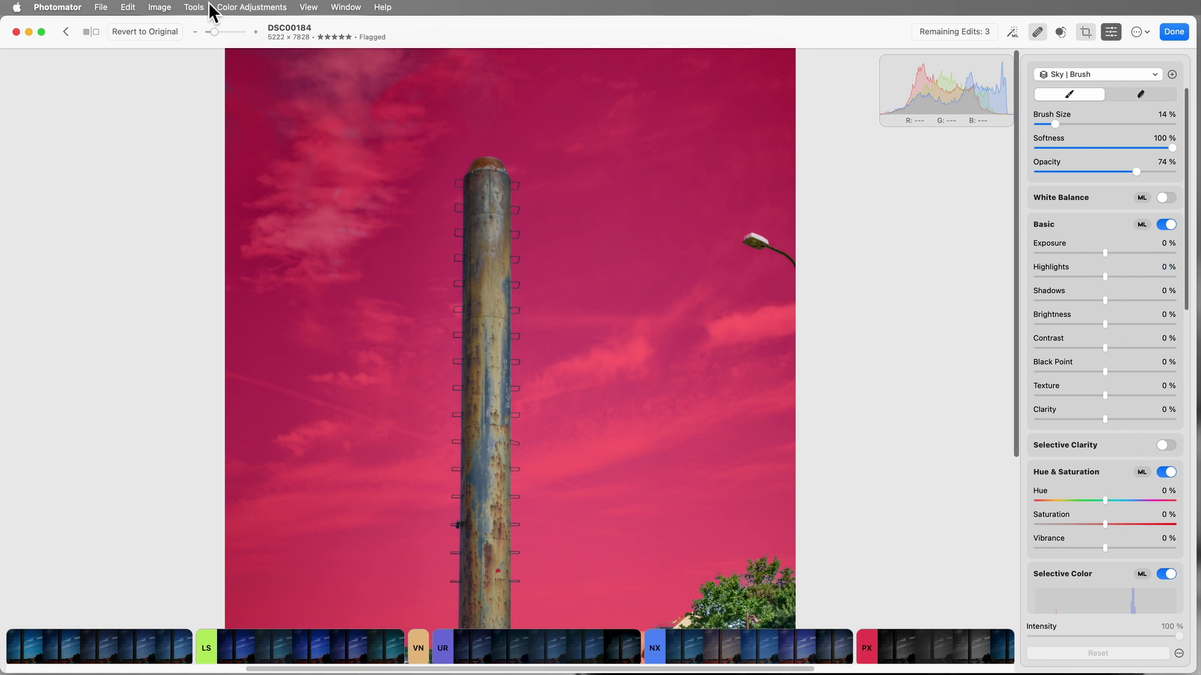
Set the sky's hue to -10 %, saturation to 9 %, vibrance to 20 % and exposure to 45 %.
{"action": "left_click_drag", "start_coordinate": [213, 34], "coordinate": [211, 34]}
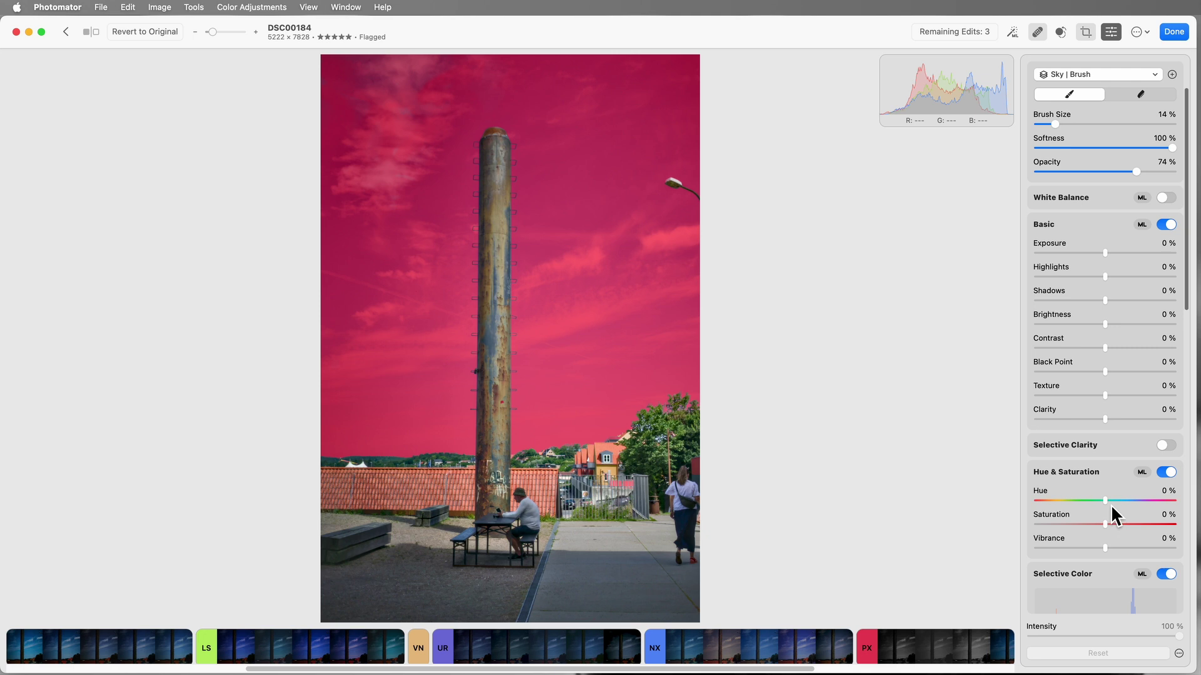
{"action": "left_click_drag", "start_coordinate": [1108, 504], "coordinate": [1113, 508]}
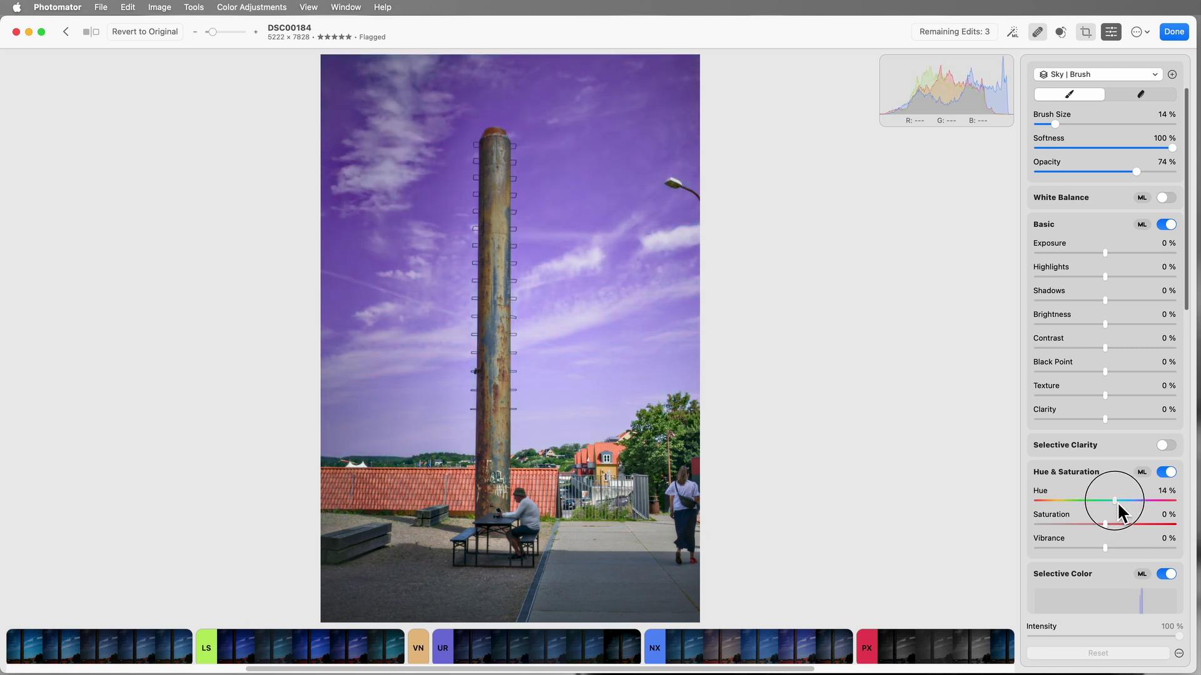
{"action": "left_click_drag", "start_coordinate": [1113, 506], "coordinate": [1099, 507]}
{"action": "left_click", "coordinate": [1098, 502]}
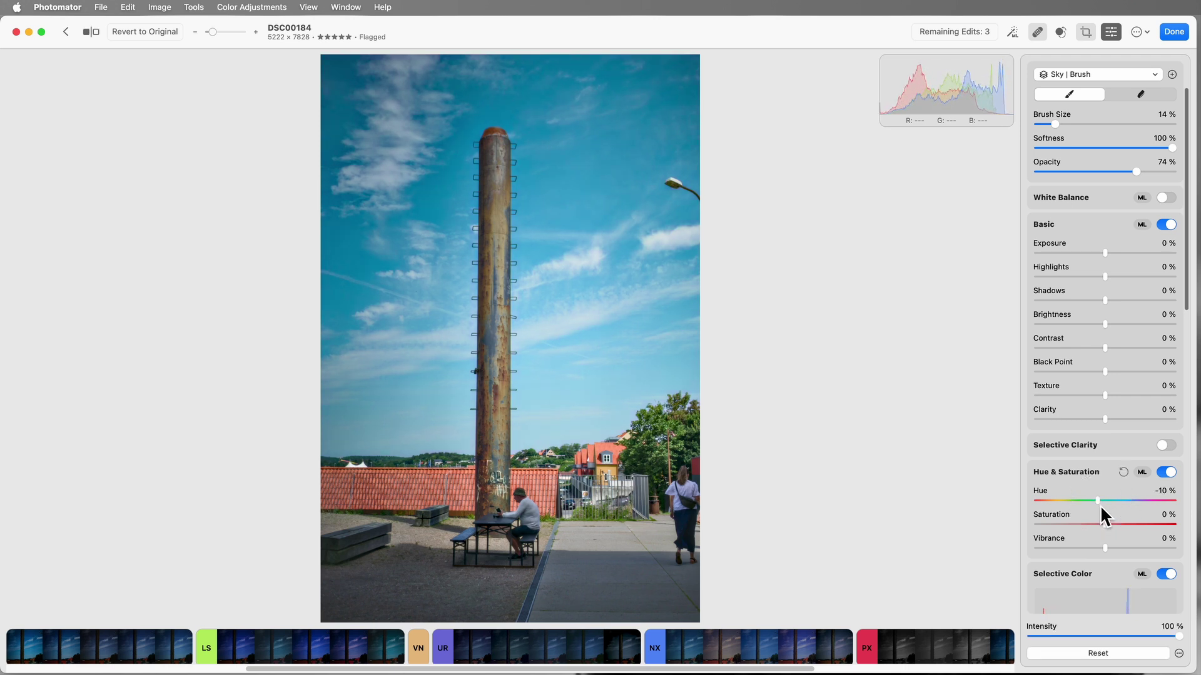
{"action": "left_click_drag", "start_coordinate": [1110, 527], "coordinate": [1115, 527]}
{"action": "left_click_drag", "start_coordinate": [1116, 548], "coordinate": [1122, 546]}
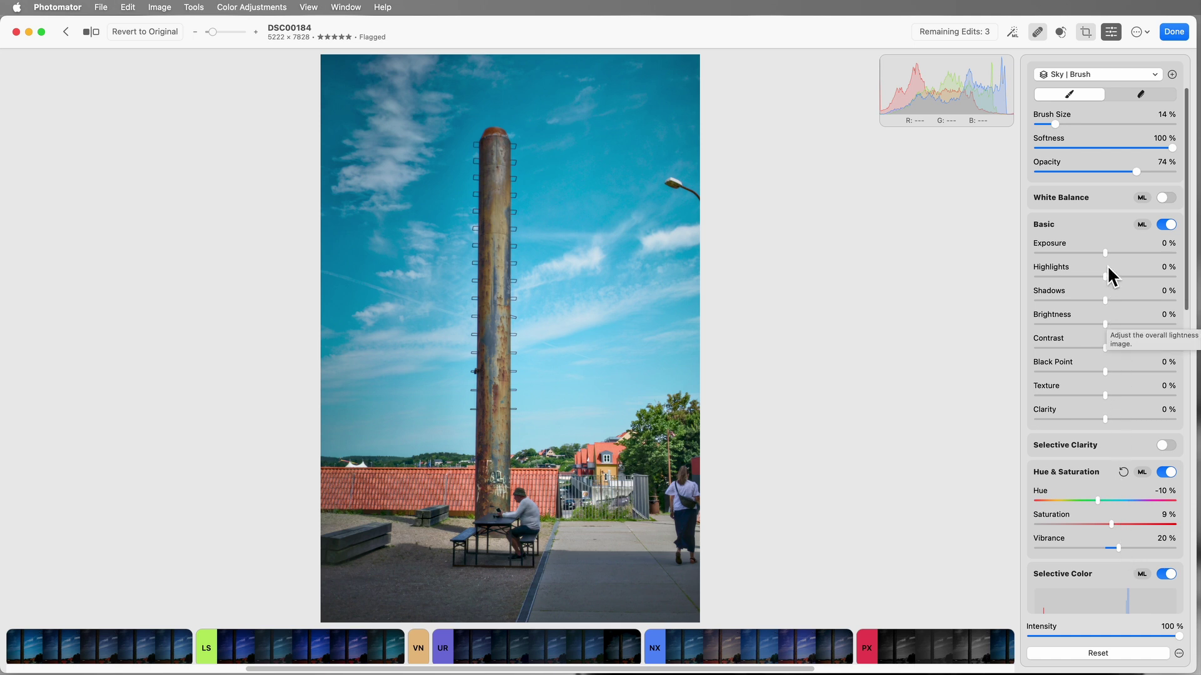
{"action": "left_click_drag", "start_coordinate": [1106, 254], "coordinate": [1122, 259]}
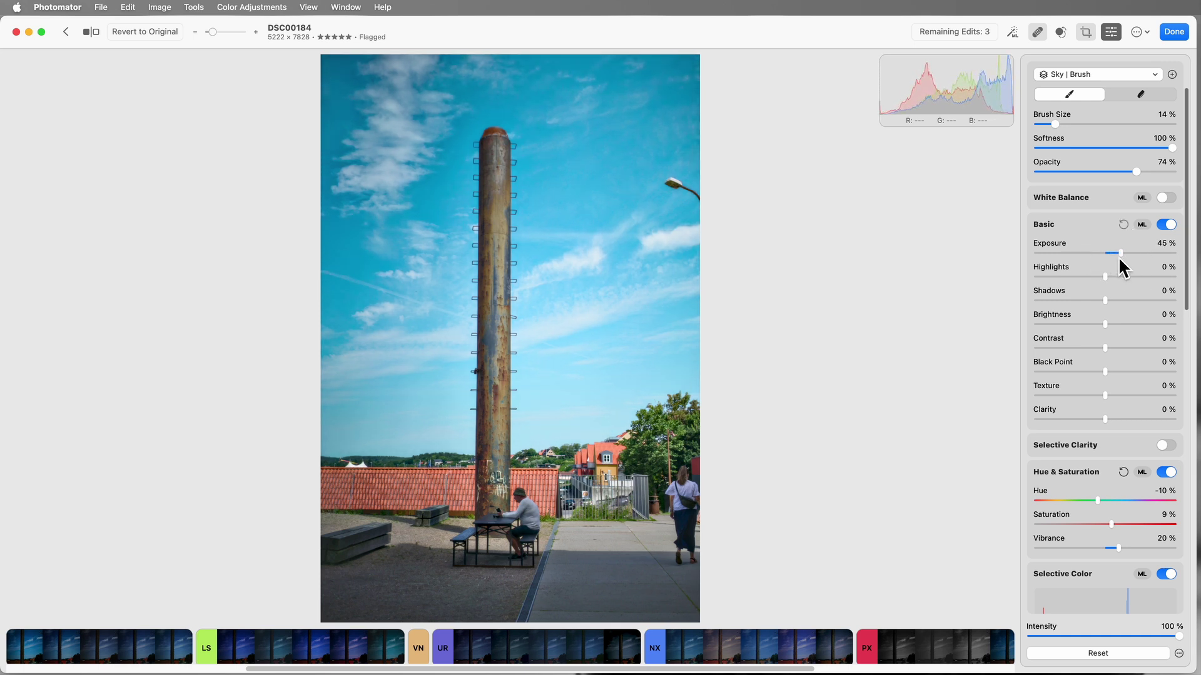
Try to finish and save the edited photo, and dismiss the subscription offer.
{"action": "left_click", "coordinate": [1176, 32]}
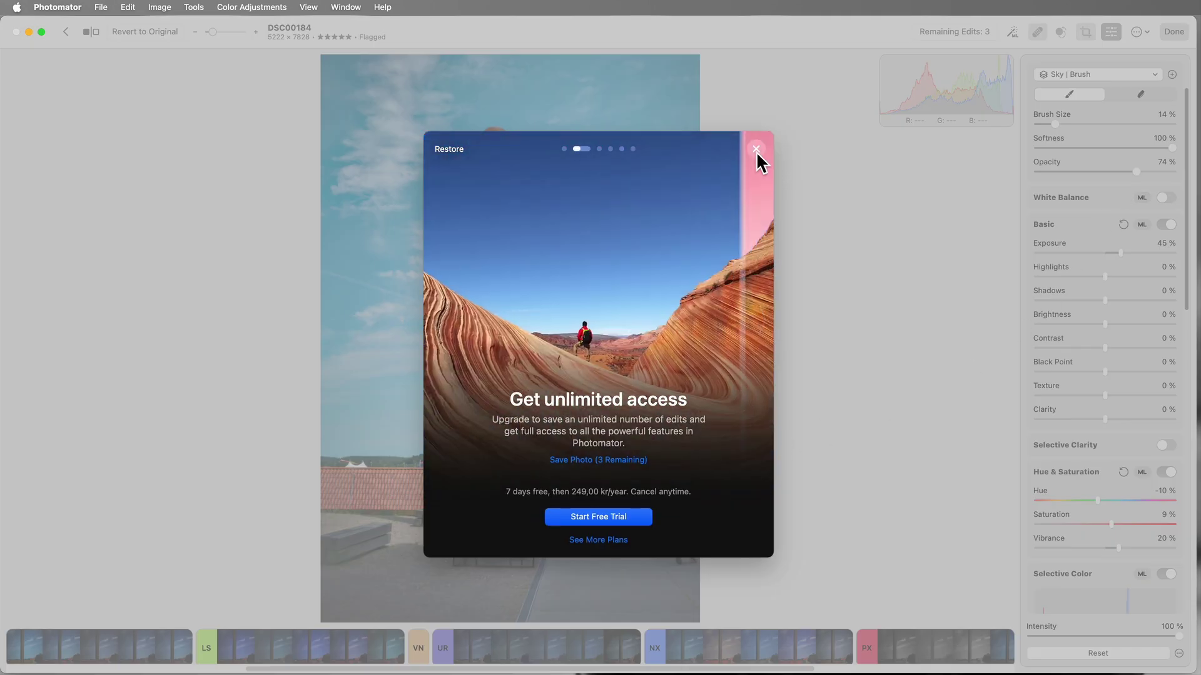
{"action": "left_click", "coordinate": [755, 153]}
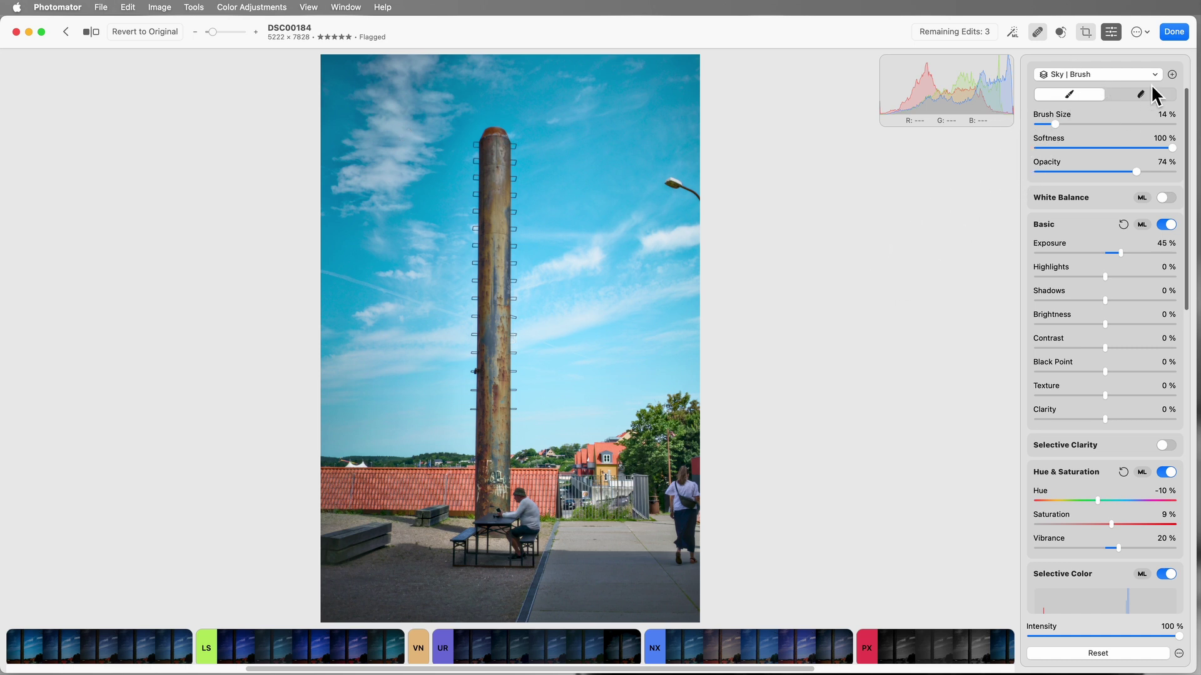
Review the Sky layer's adjustments and masks, and switch to the RAW Layer.
{"action": "scroll", "coordinate": [1118, 549], "scroll_direction": "down", "scroll_amount": 5}
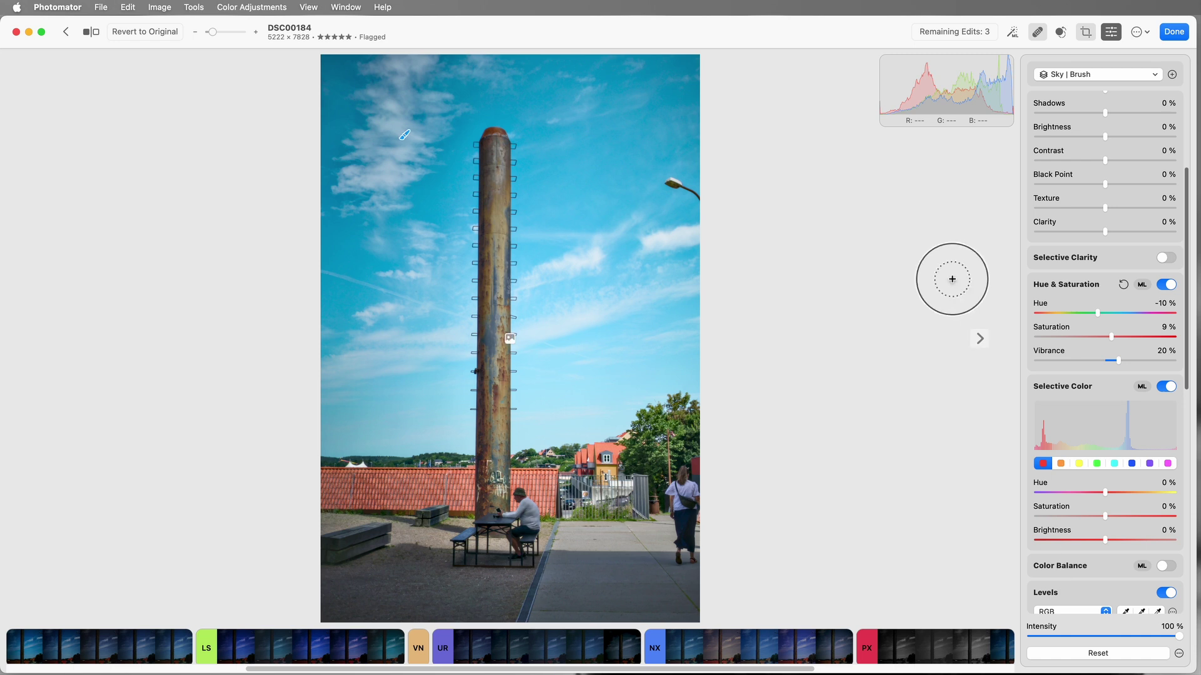
{"action": "left_click", "coordinate": [1141, 76]}
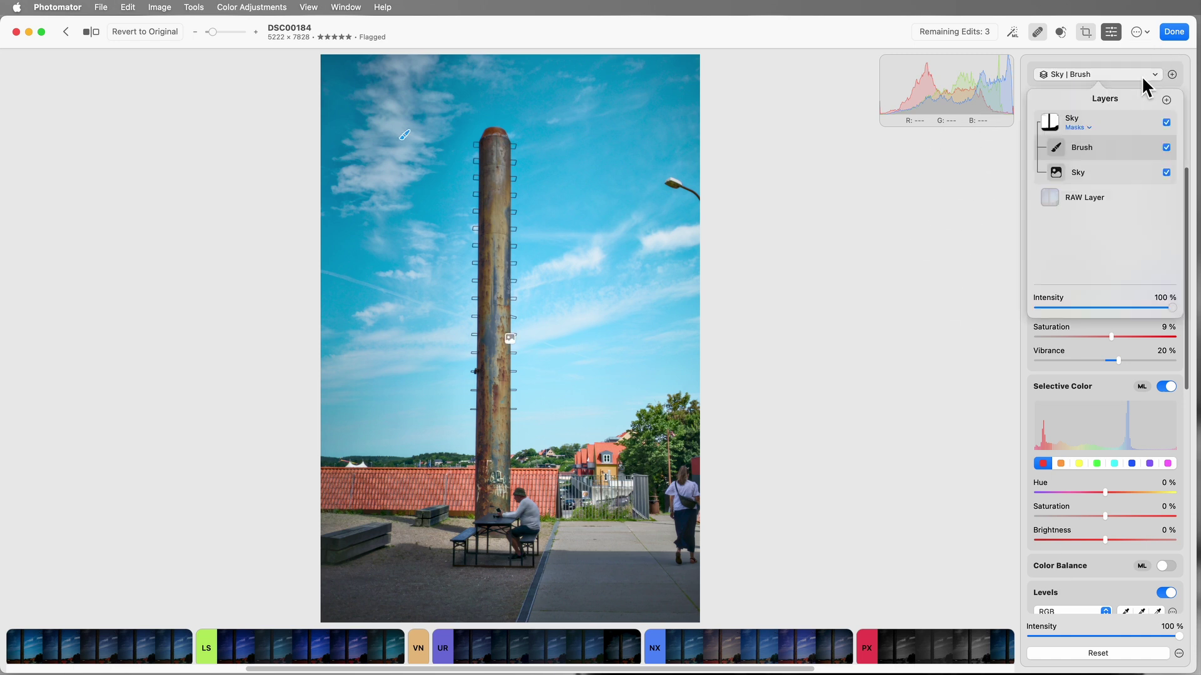
{"action": "left_click", "coordinate": [1096, 197]}
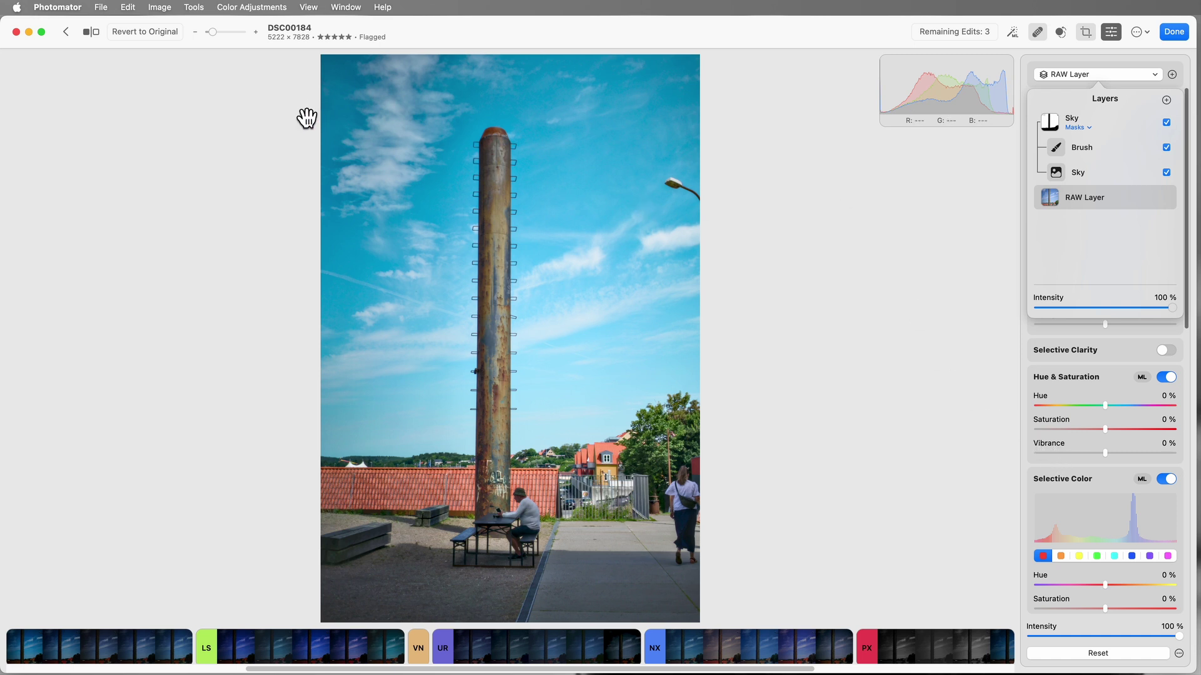
Return from DSC00184 to the library, discarding the photo's changes.
{"action": "left_click", "coordinate": [70, 35]}
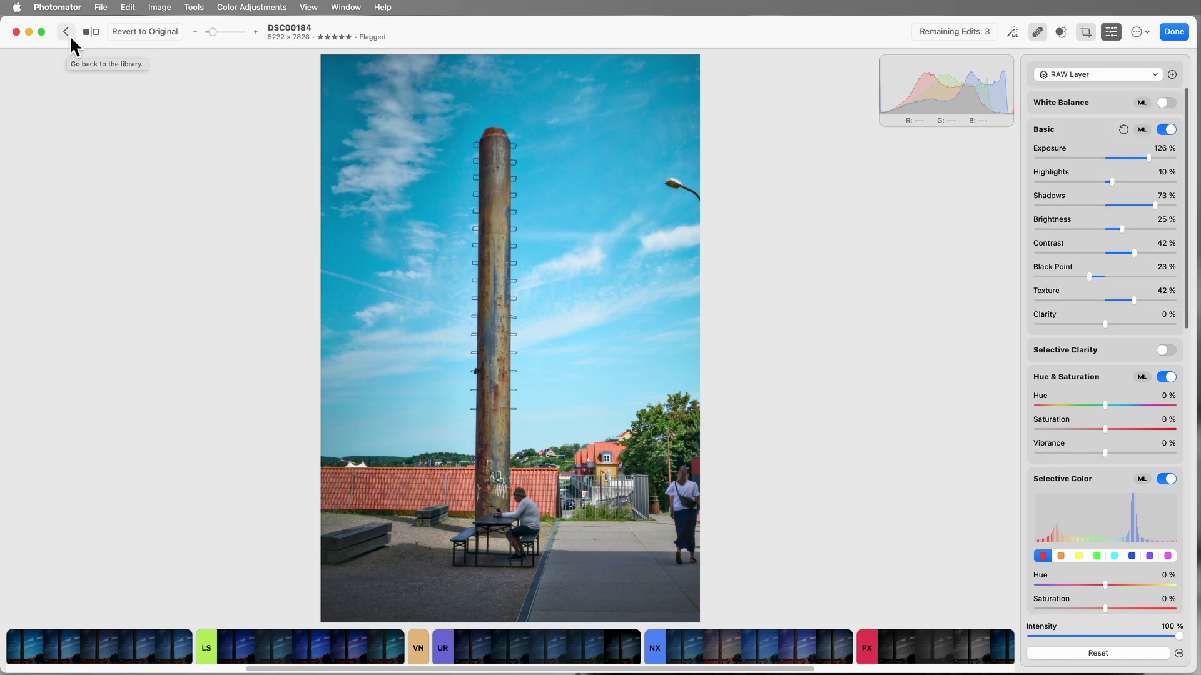
{"action": "left_click", "coordinate": [68, 35]}
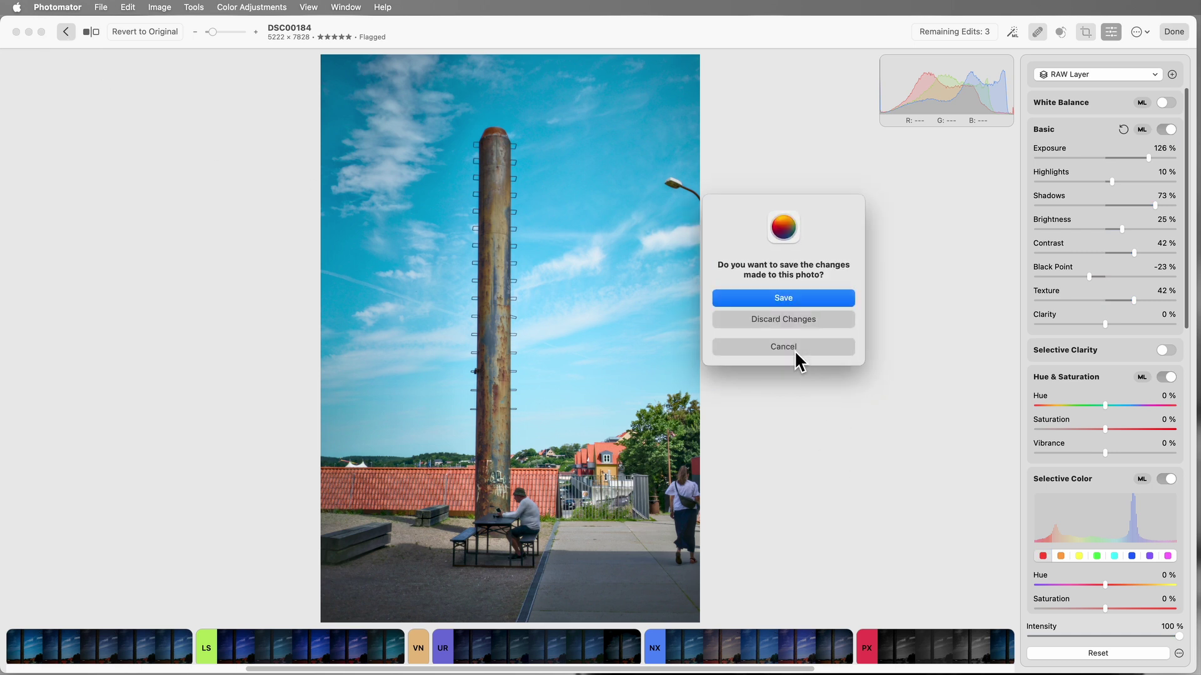
{"action": "left_click", "coordinate": [797, 321]}
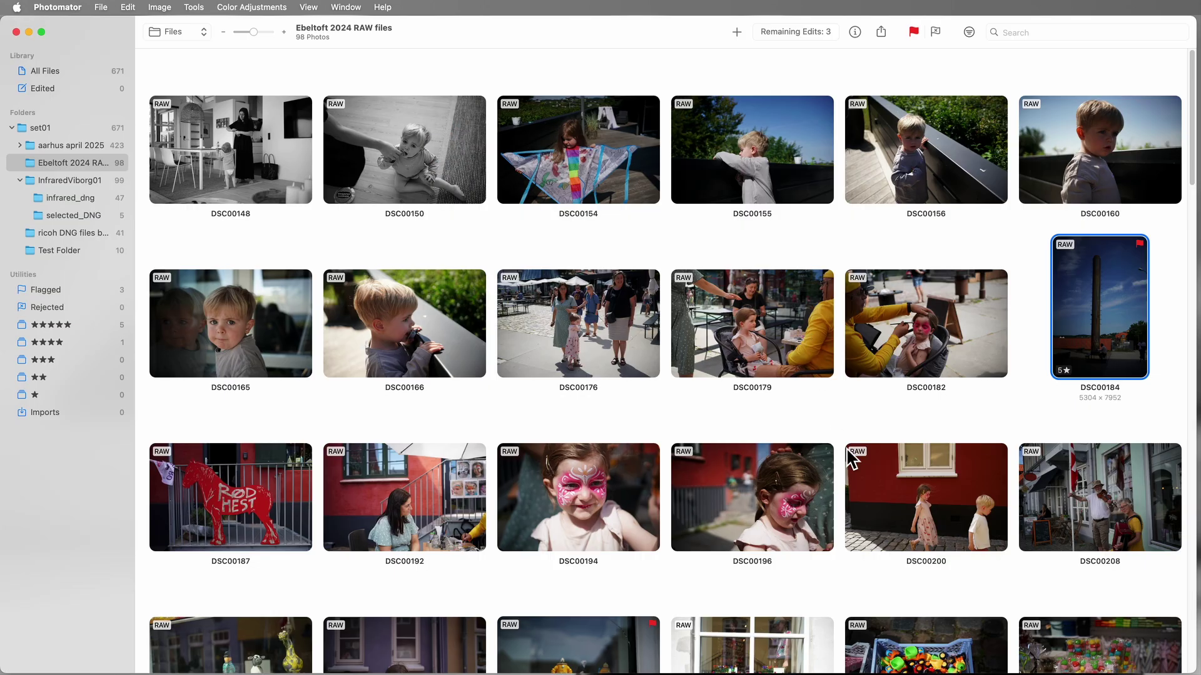
Open the RAW version of R0008405 from the aarhus april 2025 folder and view the station hall's upper part enlarged.
{"action": "left_click", "coordinate": [94, 145]}
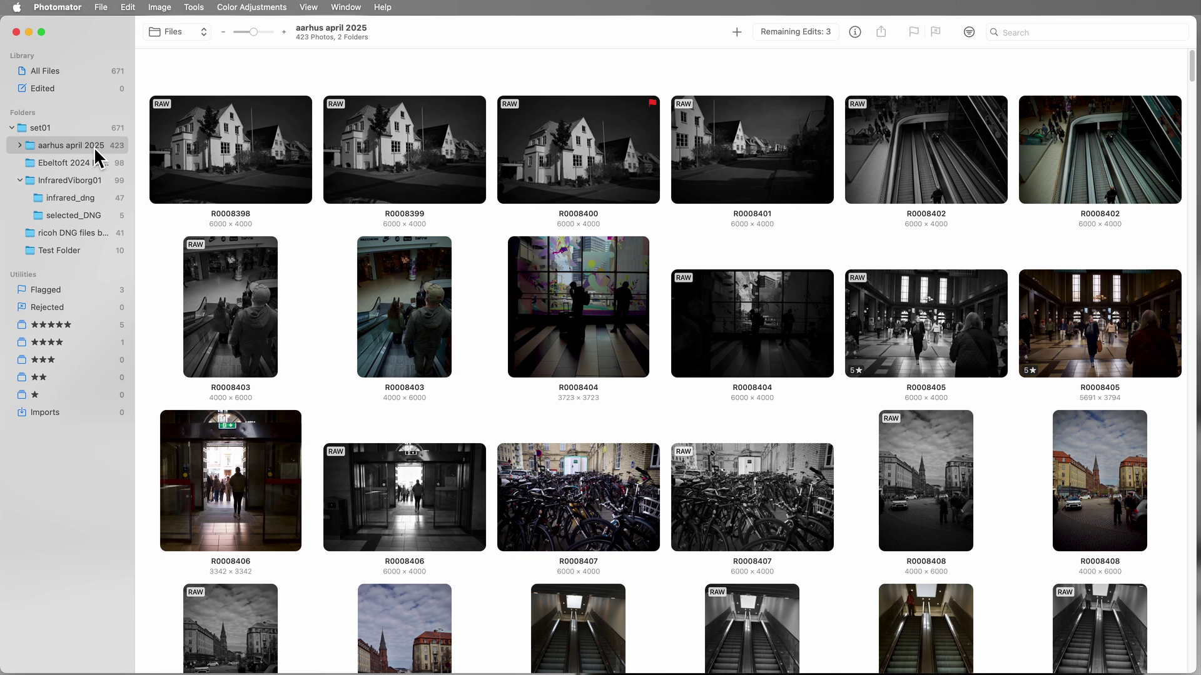
{"action": "left_click", "coordinate": [952, 325]}
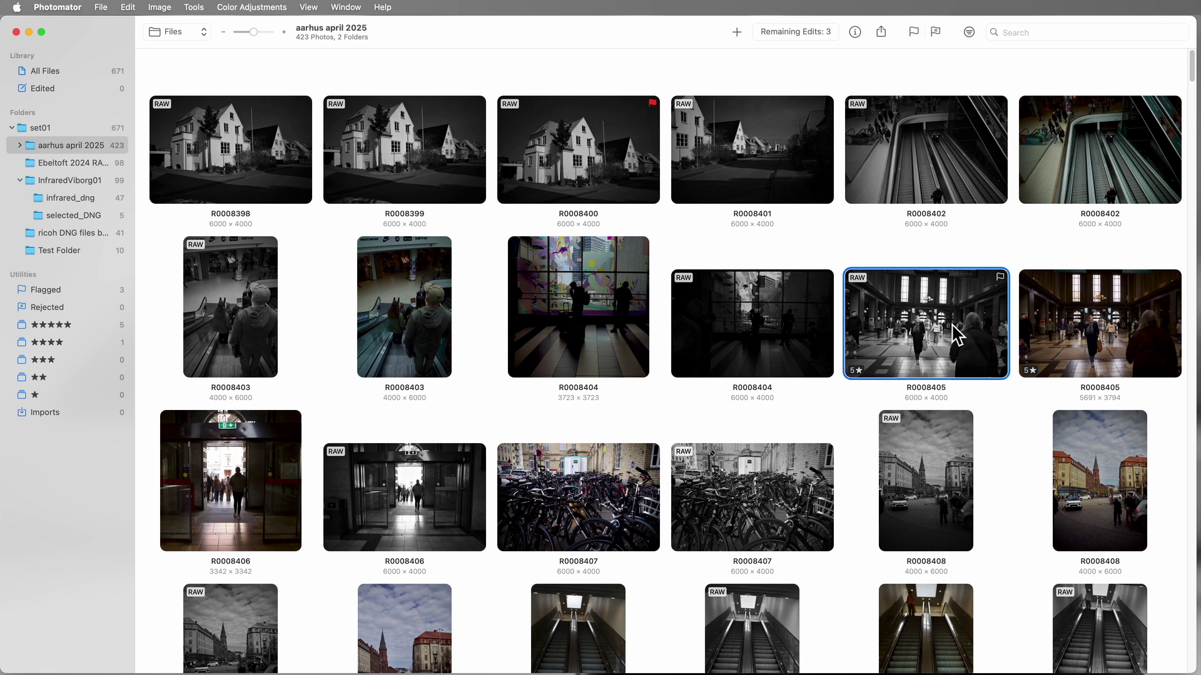
{"action": "double_click", "coordinate": [953, 324]}
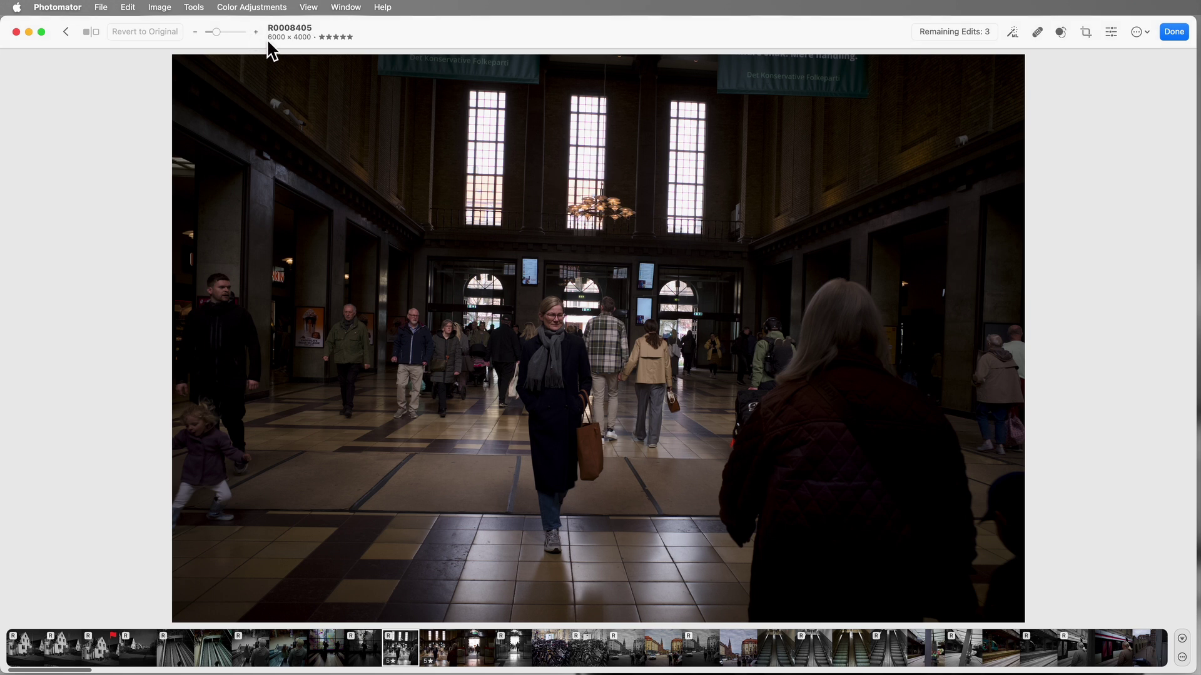
{"action": "left_click_drag", "start_coordinate": [220, 37], "coordinate": [227, 38]}
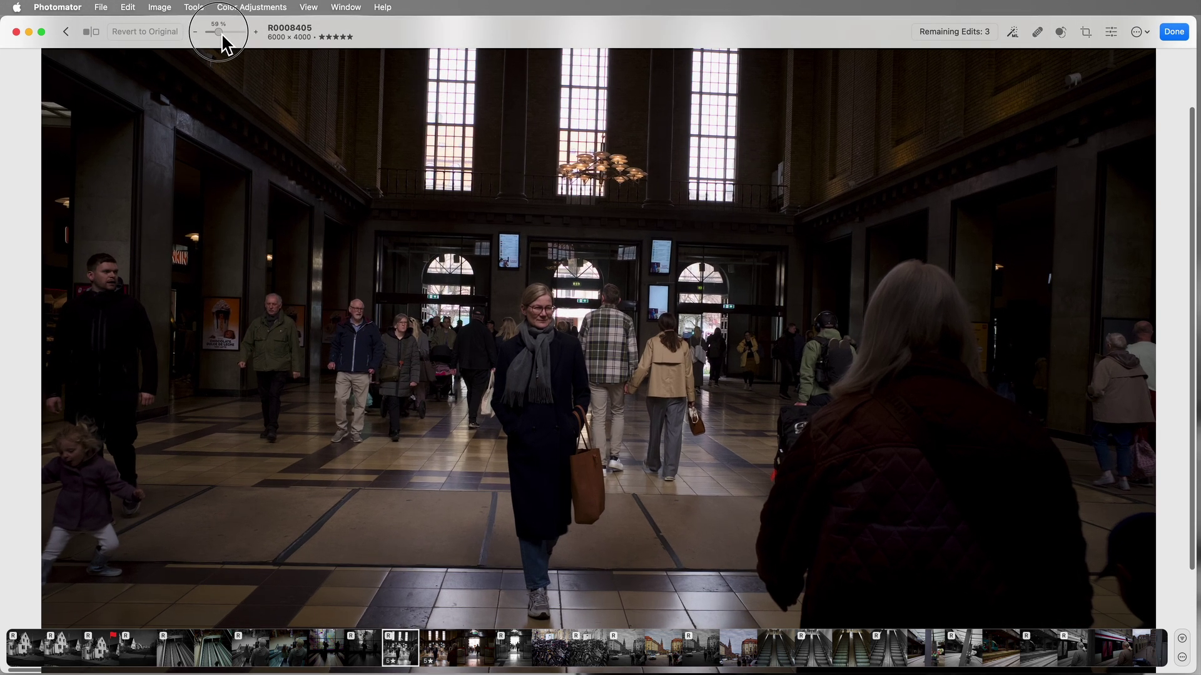
{"action": "scroll", "coordinate": [639, 151], "scroll_direction": "up", "scroll_amount": 2}
{"action": "scroll", "coordinate": [639, 151], "scroll_direction": "up", "scroll_amount": 5}
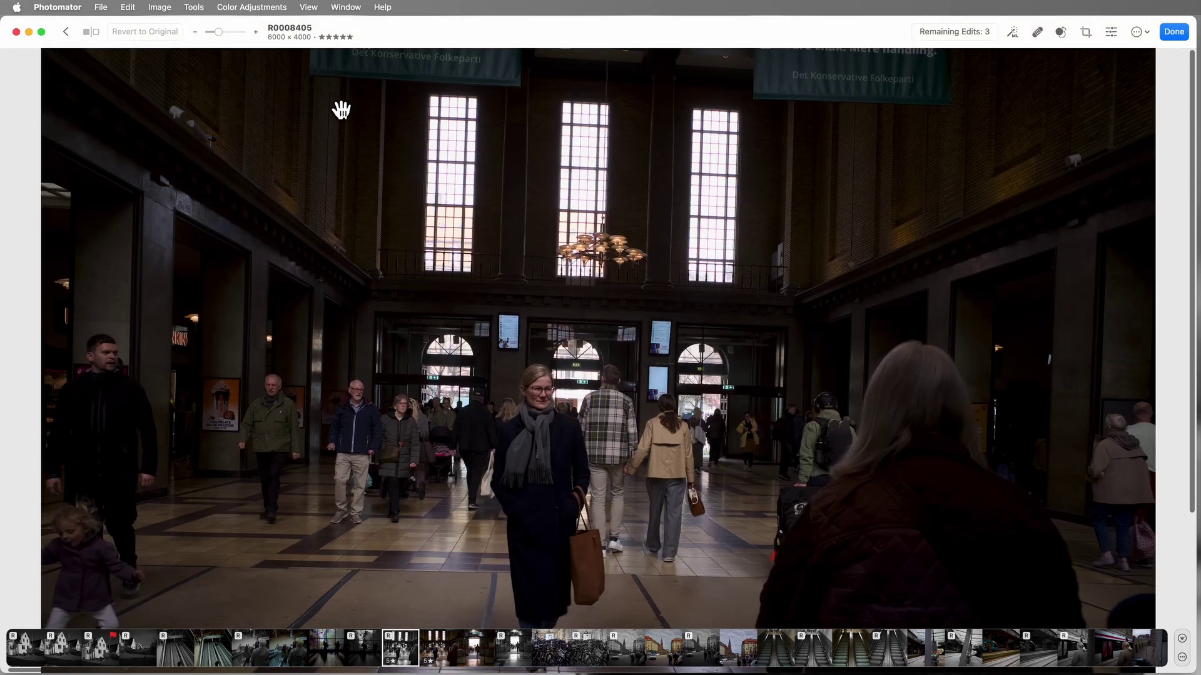
Level the station hall photo with Auto Straighten and apply the crop.
{"action": "left_click", "coordinate": [1086, 33]}
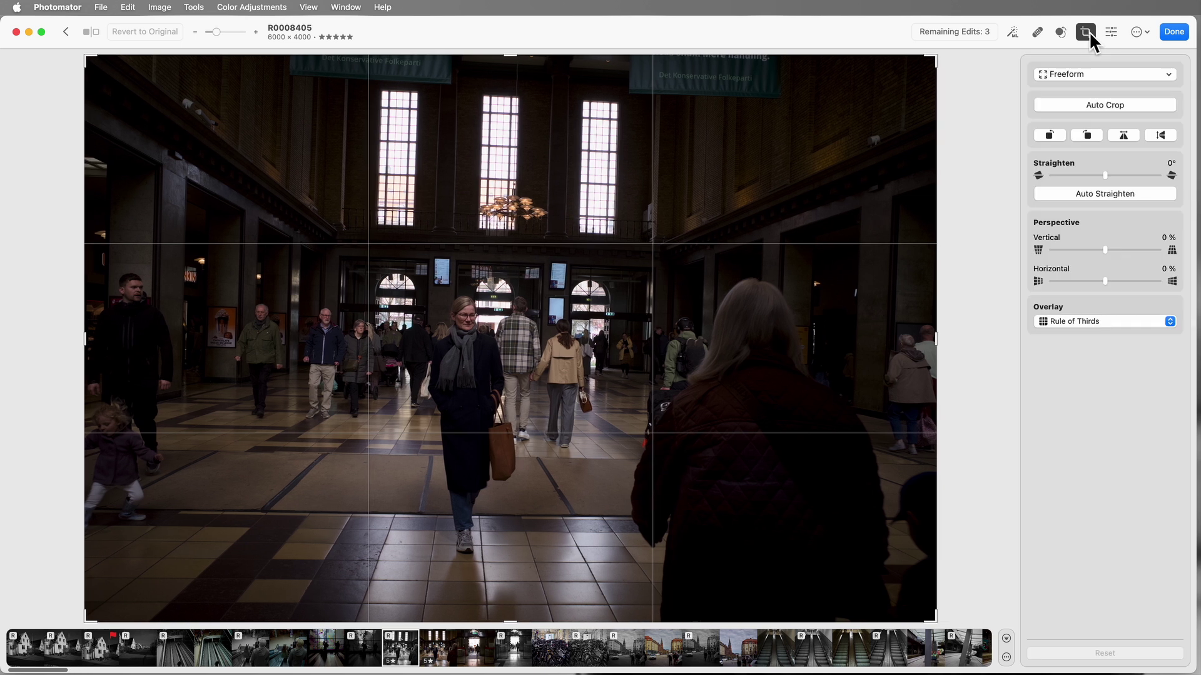
{"action": "left_click", "coordinate": [1119, 197]}
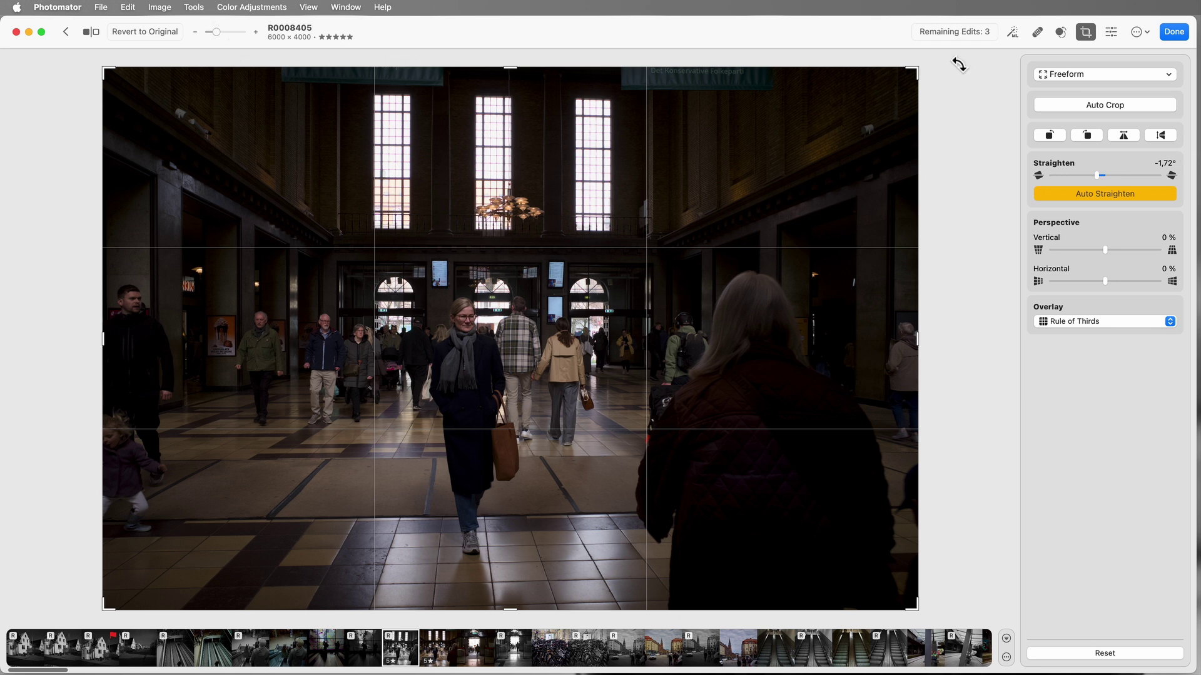
{"action": "key", "text": "Return"}
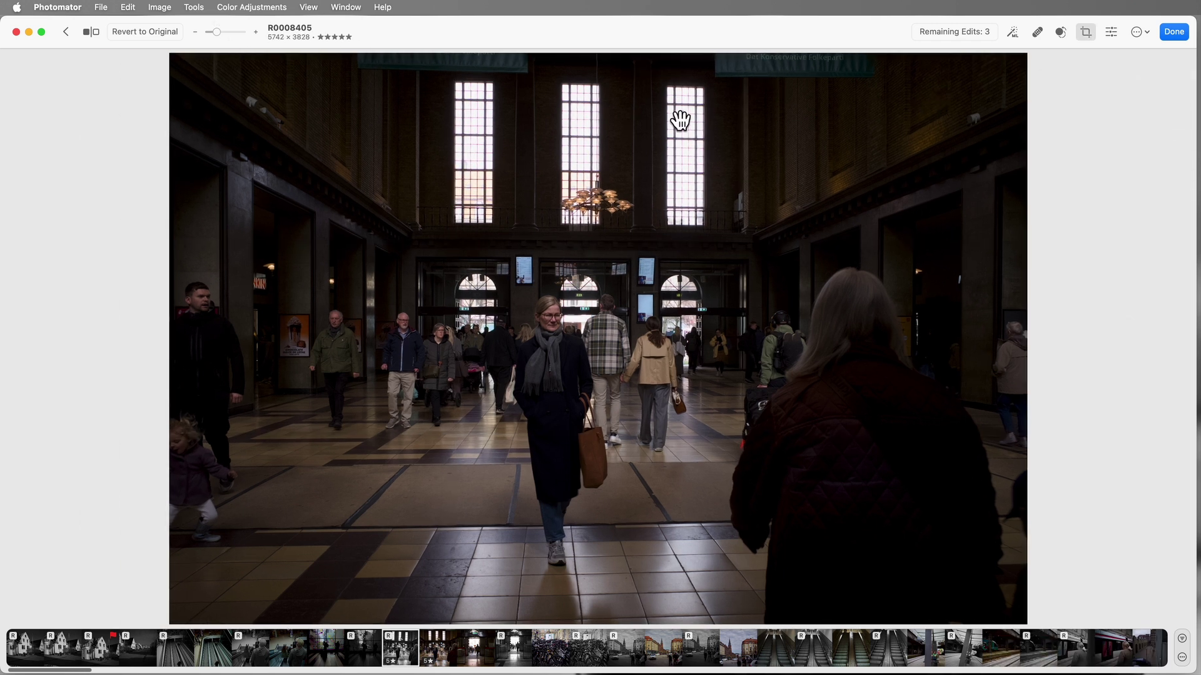
Examine the straightened hall windows up close, and return to the library, discarding the changes to R0008405.
{"action": "left_click_drag", "start_coordinate": [216, 32], "coordinate": [223, 32]}
{"action": "left_click_drag", "start_coordinate": [456, 119], "coordinate": [657, 349]}
{"action": "scroll", "coordinate": [657, 349], "scroll_direction": "up", "scroll_amount": 5}
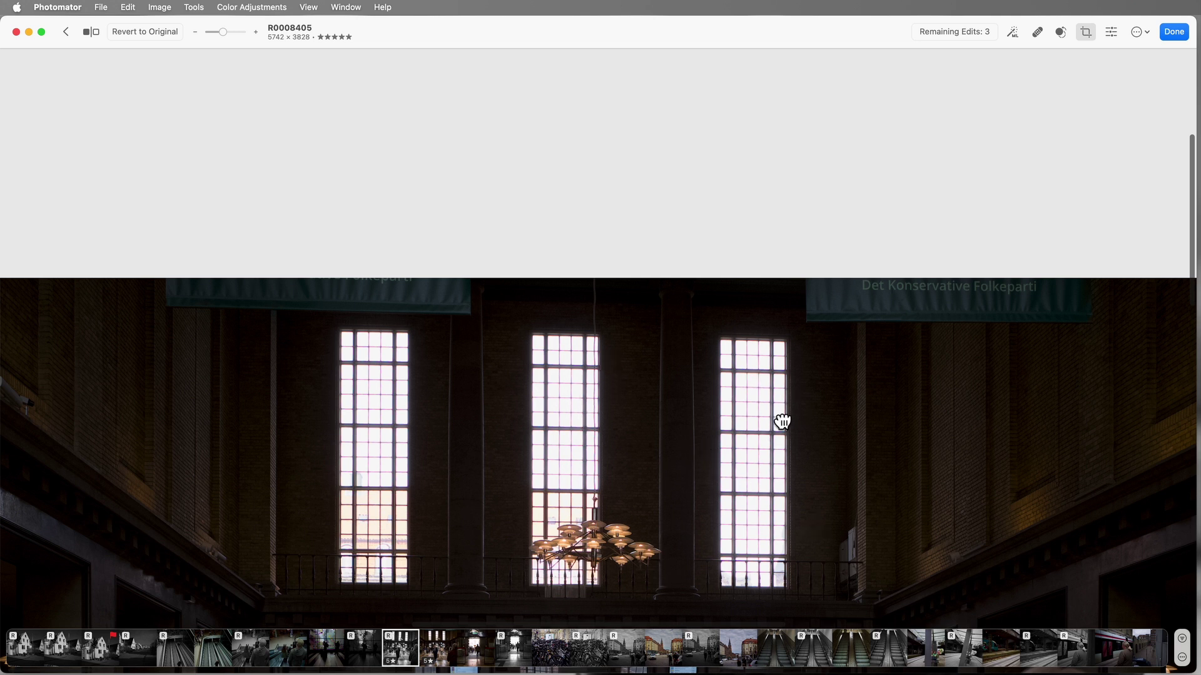
{"action": "left_click_drag", "start_coordinate": [783, 426], "coordinate": [737, 236]}
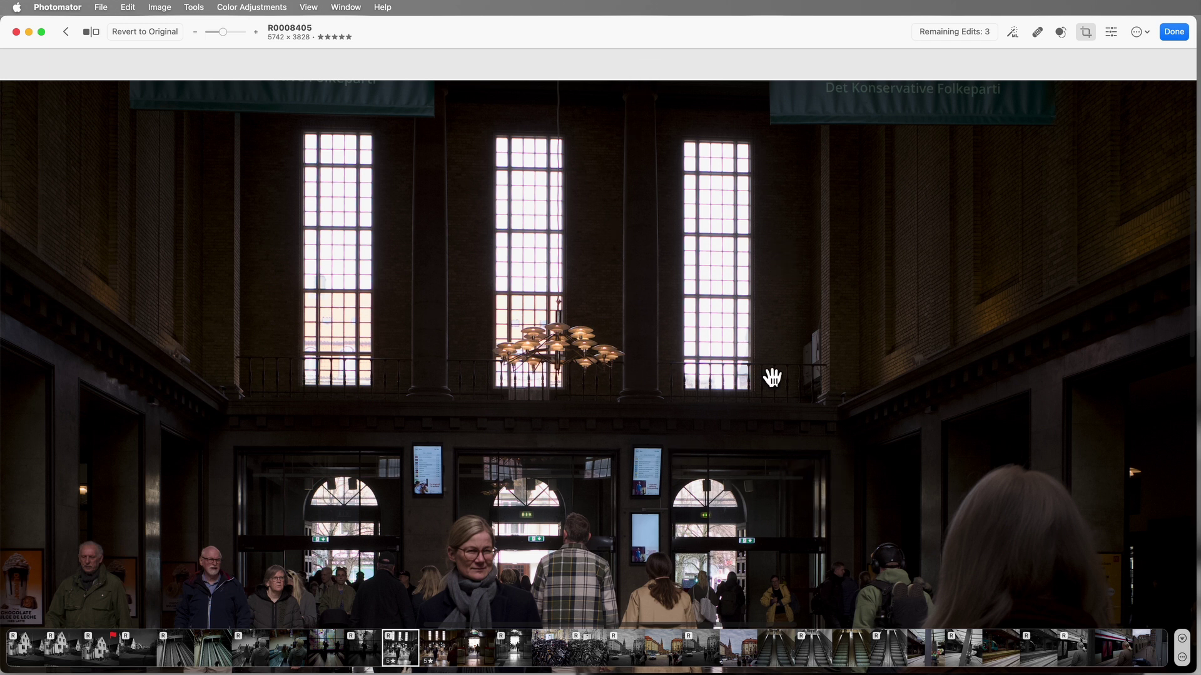
{"action": "left_click", "coordinate": [67, 33]}
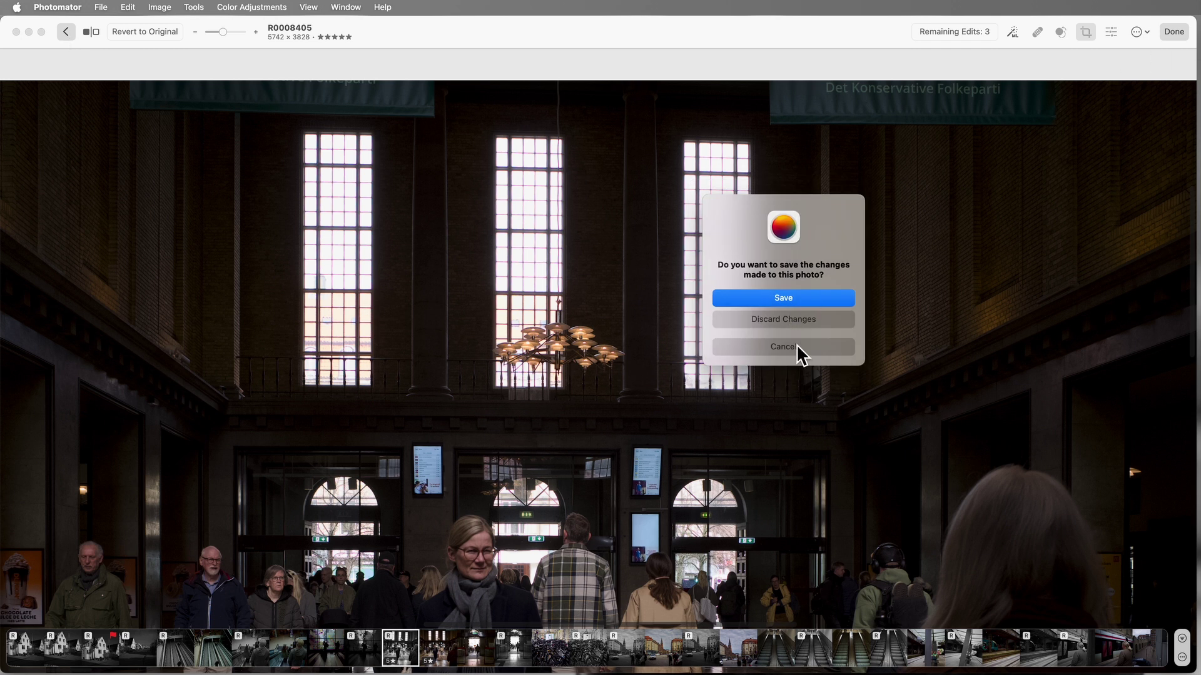
{"action": "left_click", "coordinate": [772, 323]}
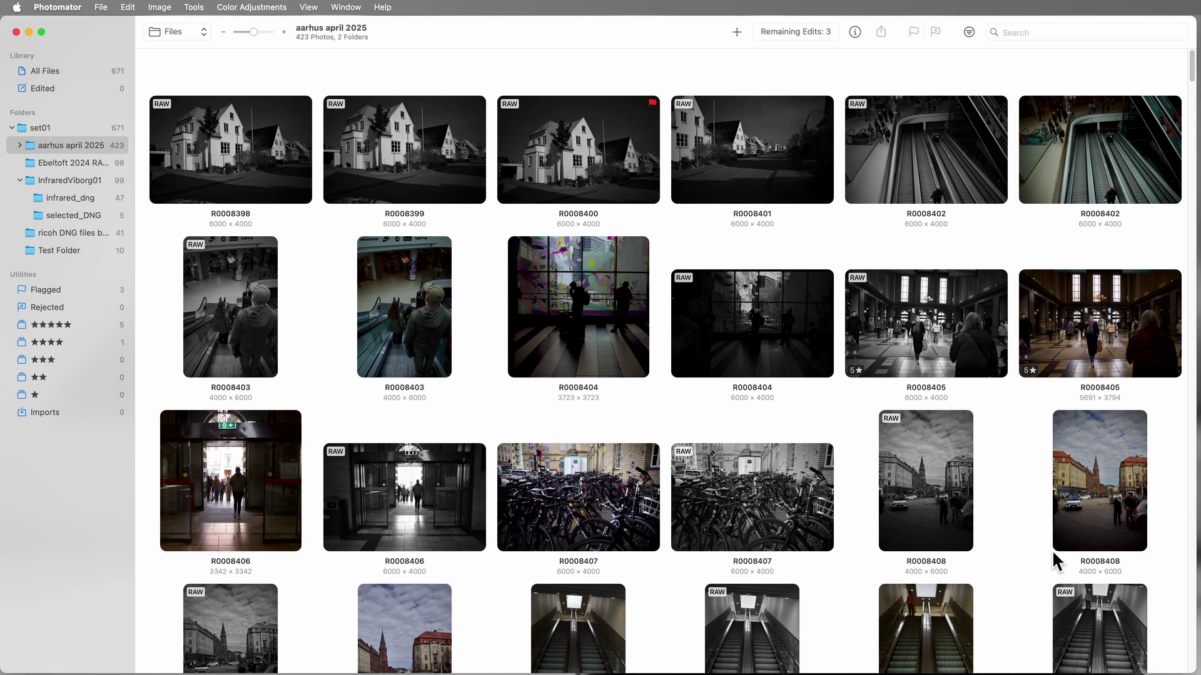
Browse the aarhus april 2025 folder to compare the RAW photos with their colour versions.
{"action": "scroll", "coordinate": [1052, 558], "scroll_direction": "down", "scroll_amount": 1}
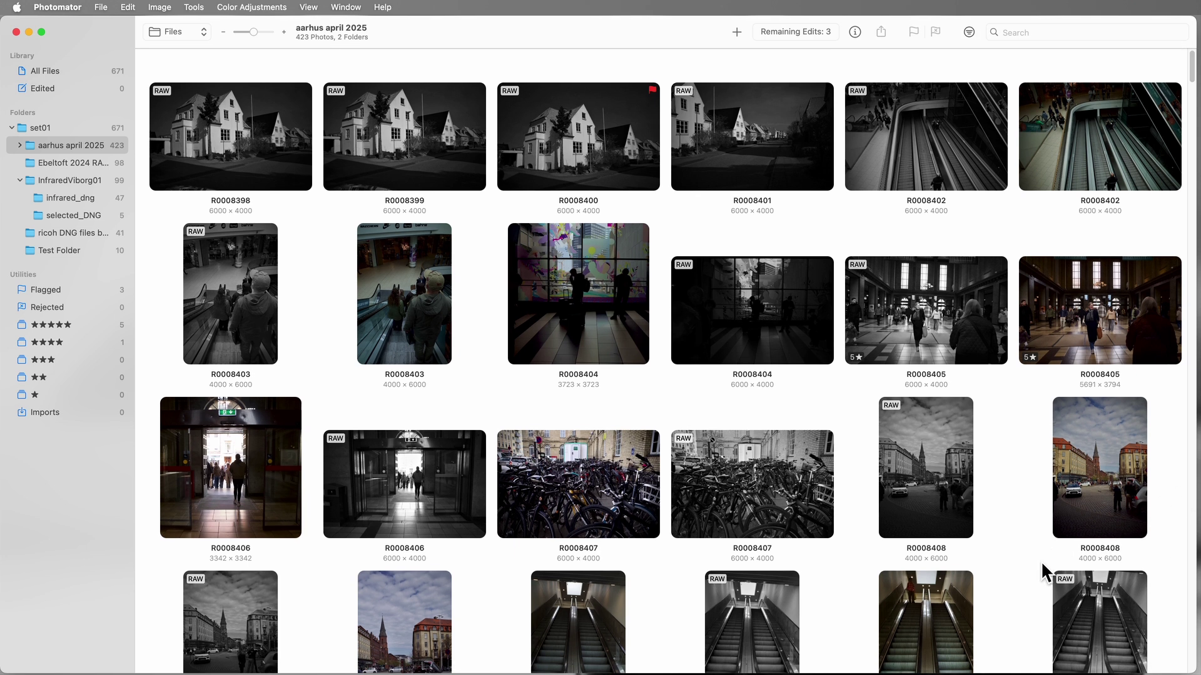
{"action": "scroll", "coordinate": [629, 542], "scroll_direction": "down", "scroll_amount": 5}
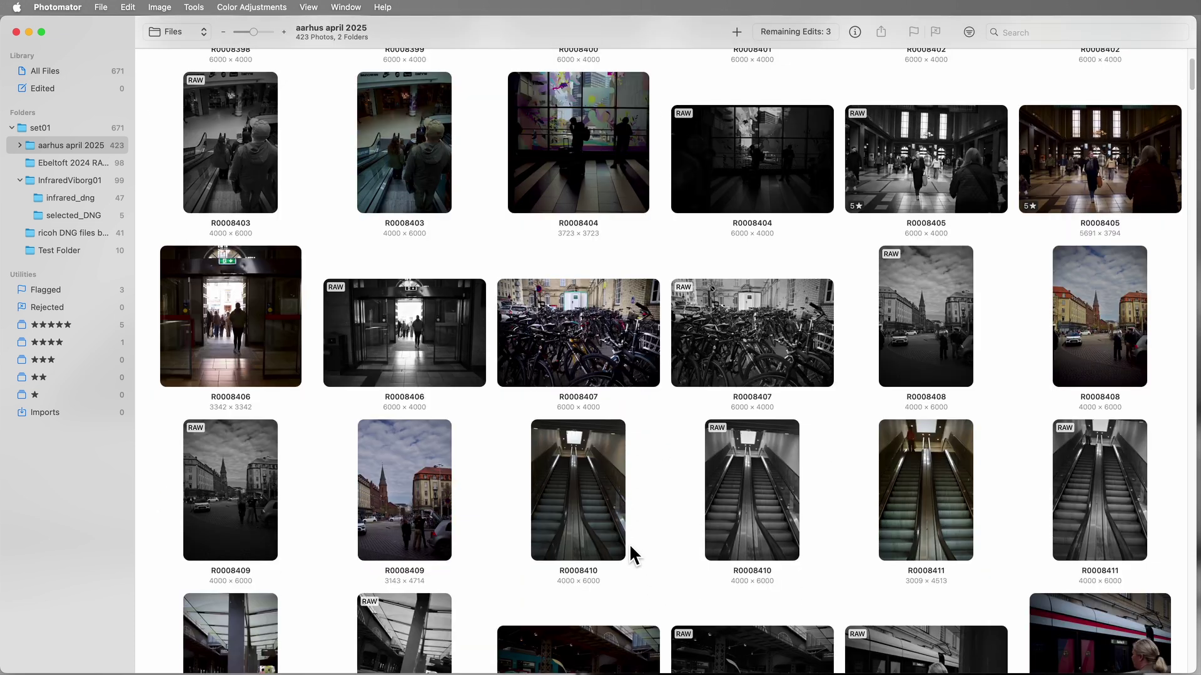
{"action": "scroll", "coordinate": [629, 543], "scroll_direction": "down", "scroll_amount": 5}
{"action": "scroll", "coordinate": [629, 548], "scroll_direction": "down", "scroll_amount": 2}
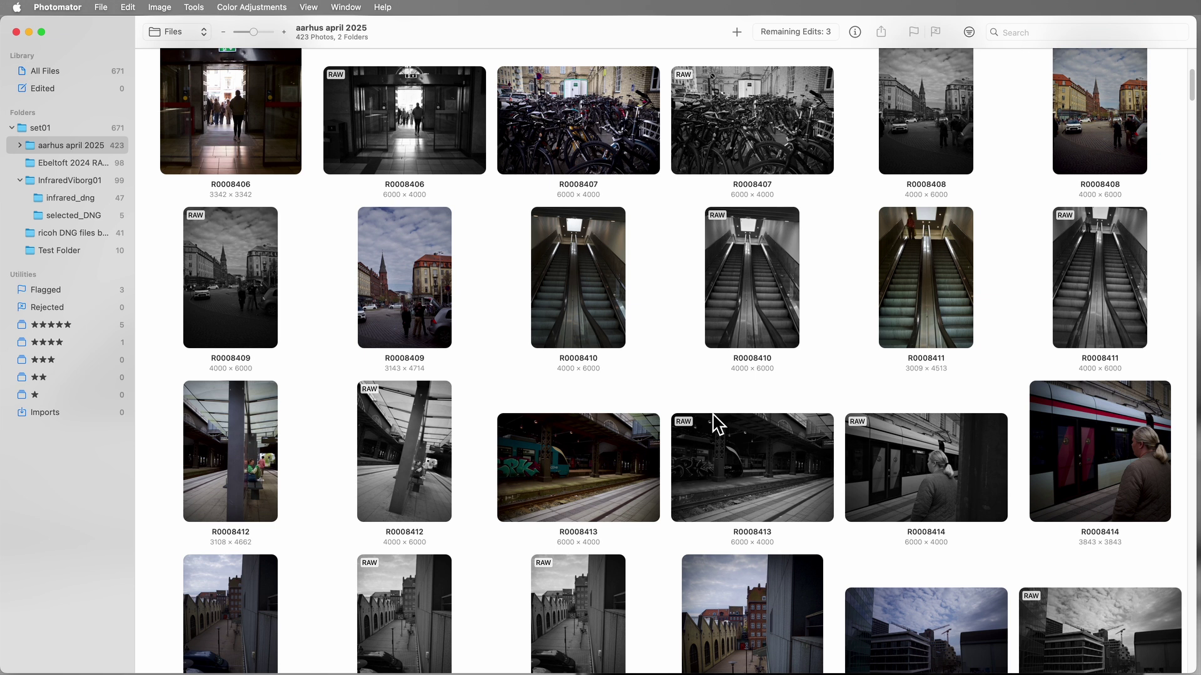
{"action": "scroll", "coordinate": [699, 408], "scroll_direction": "down", "scroll_amount": 10}
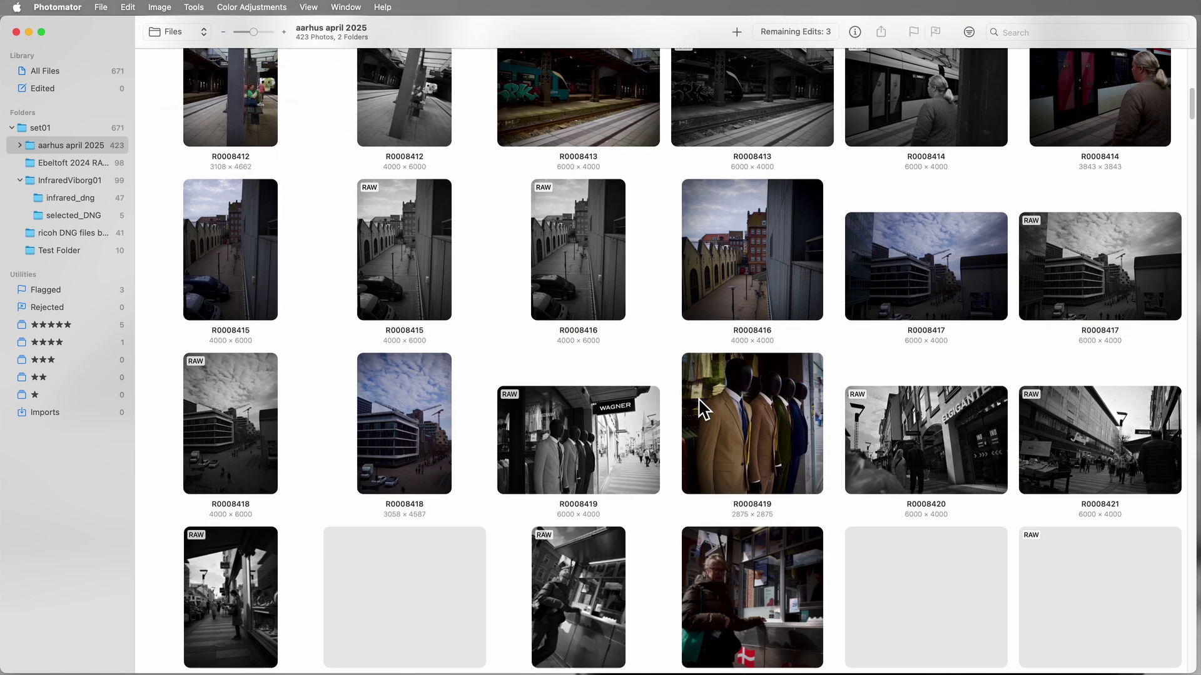